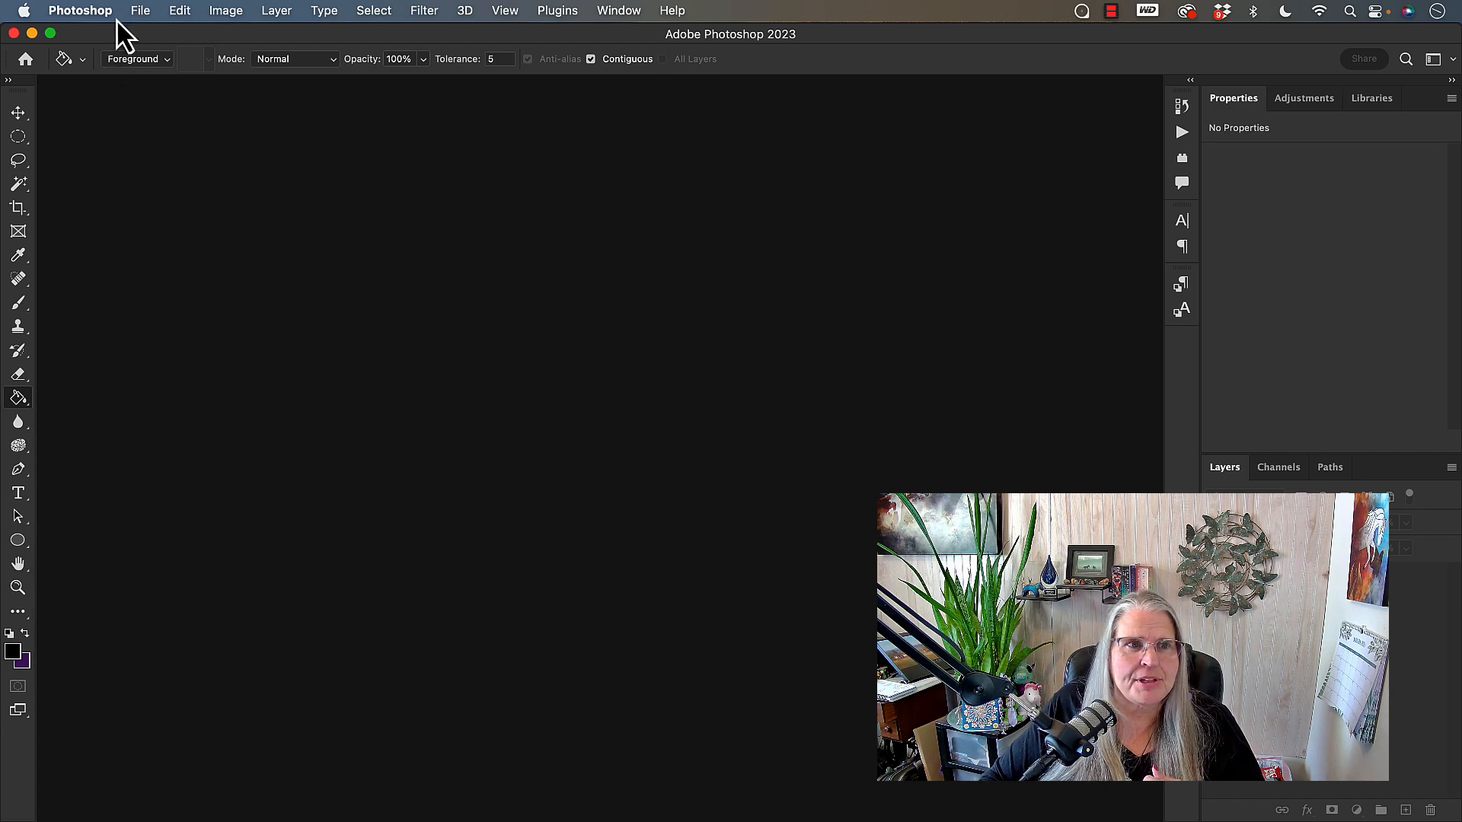
Create a new document from the recent 8.5 x 11 in preset at 300 ppi.
click(142, 13)
click(156, 38)
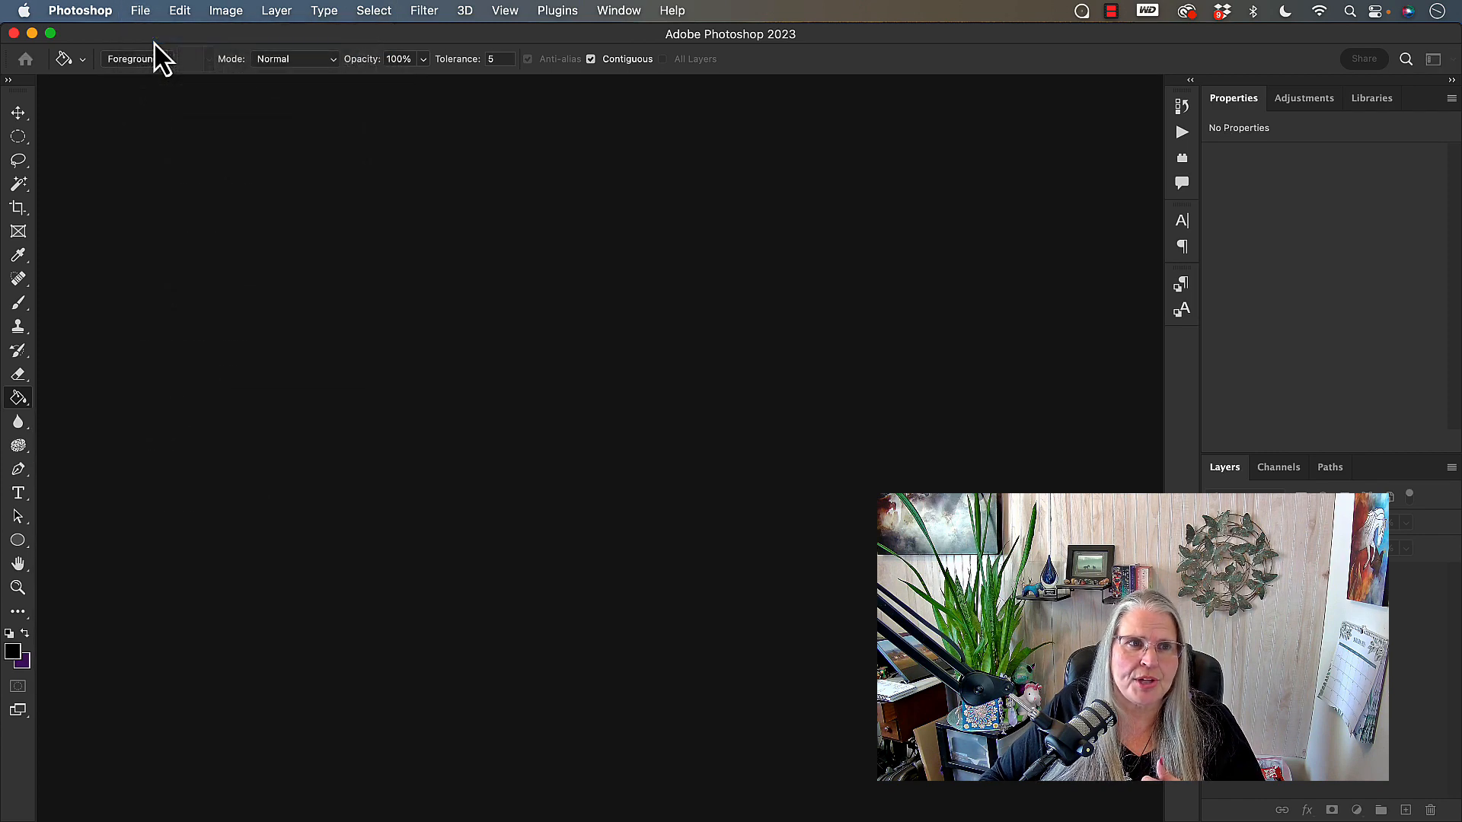
click(562, 543)
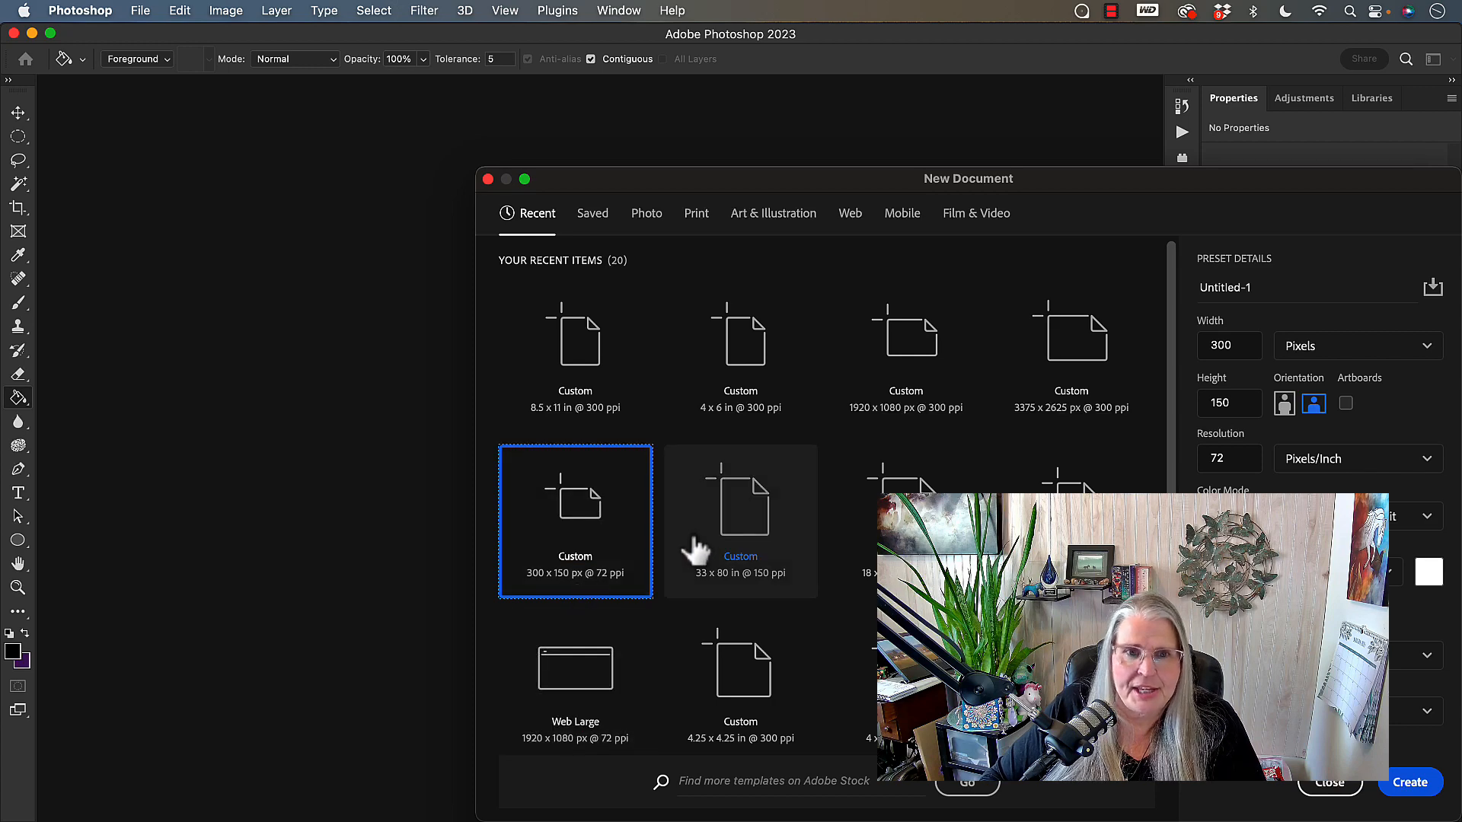
click(577, 351)
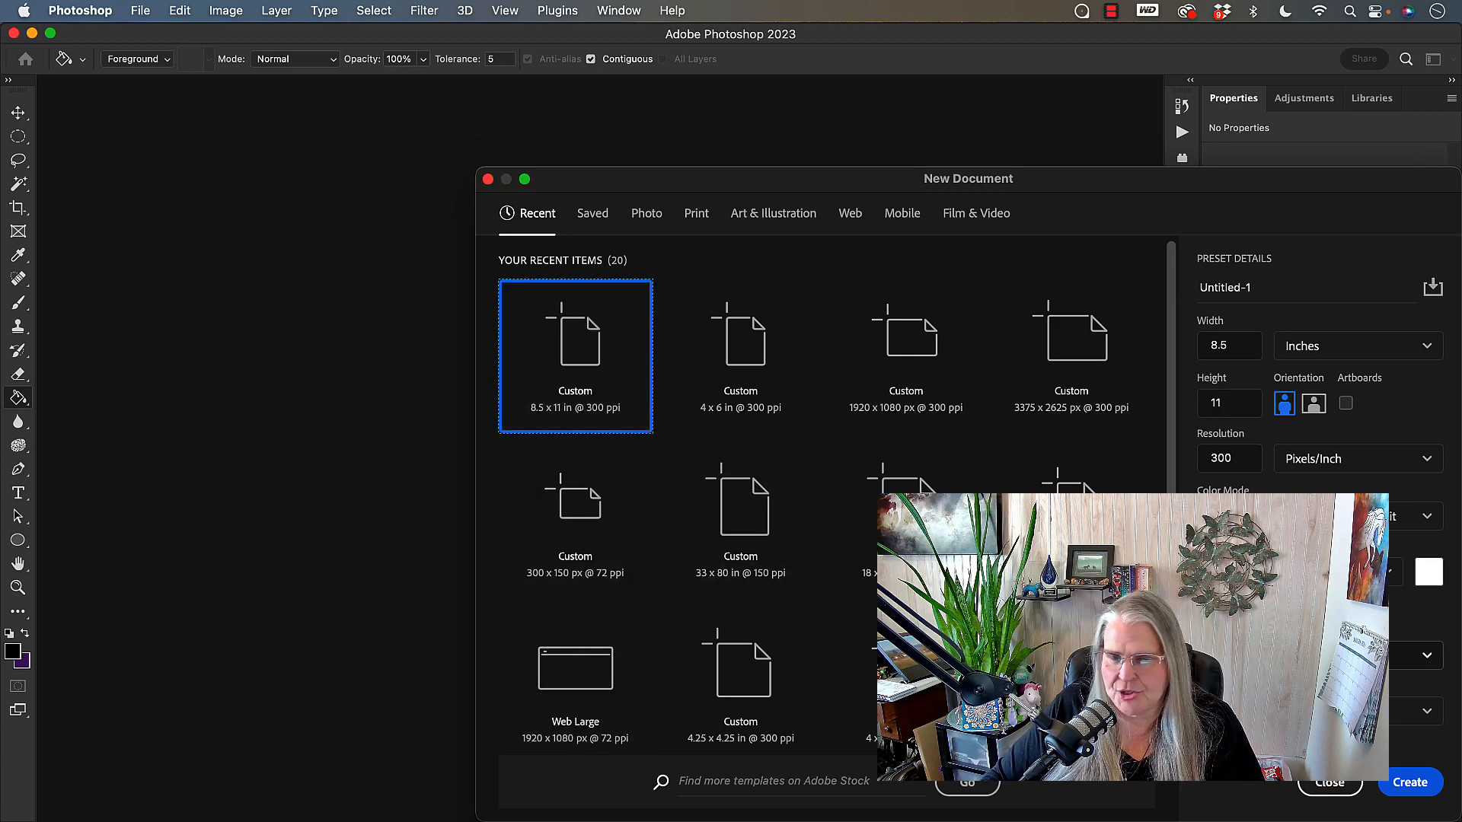
click(1410, 782)
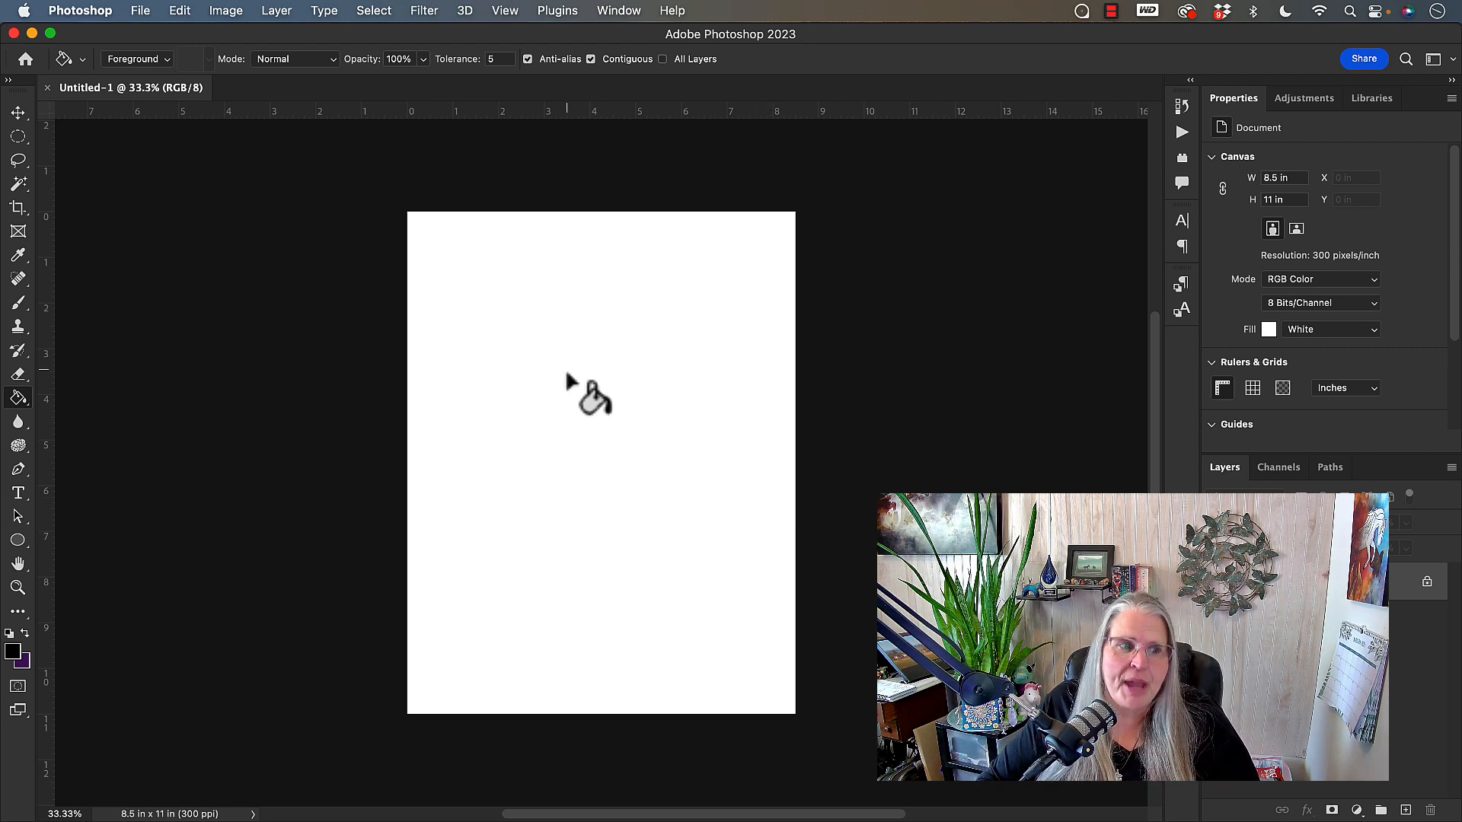
Swap the foreground and background colours, fill the canvas with solid purple using the Paint Bucket, and undo the fill.
click(25, 633)
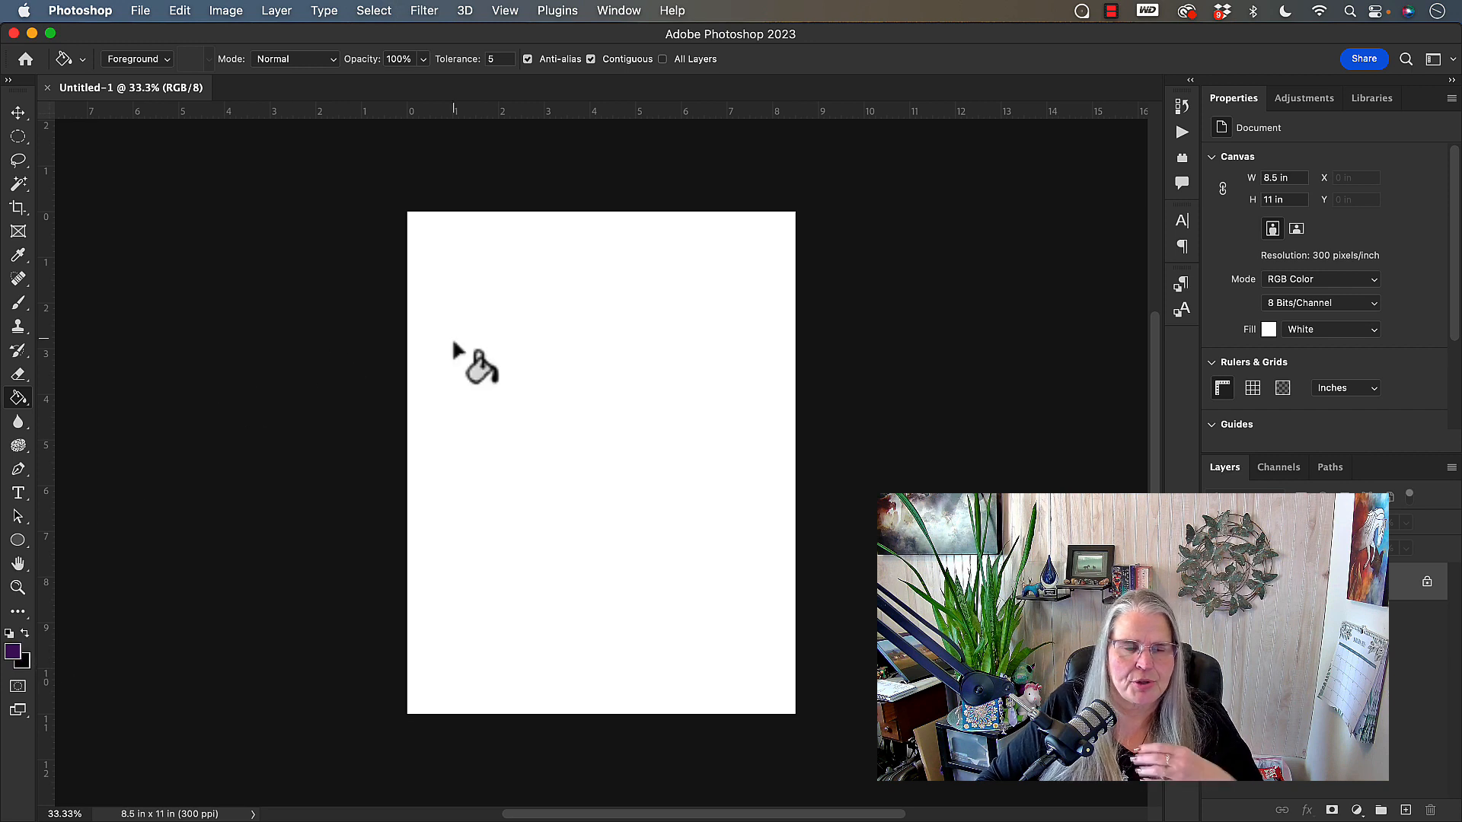
click(536, 293)
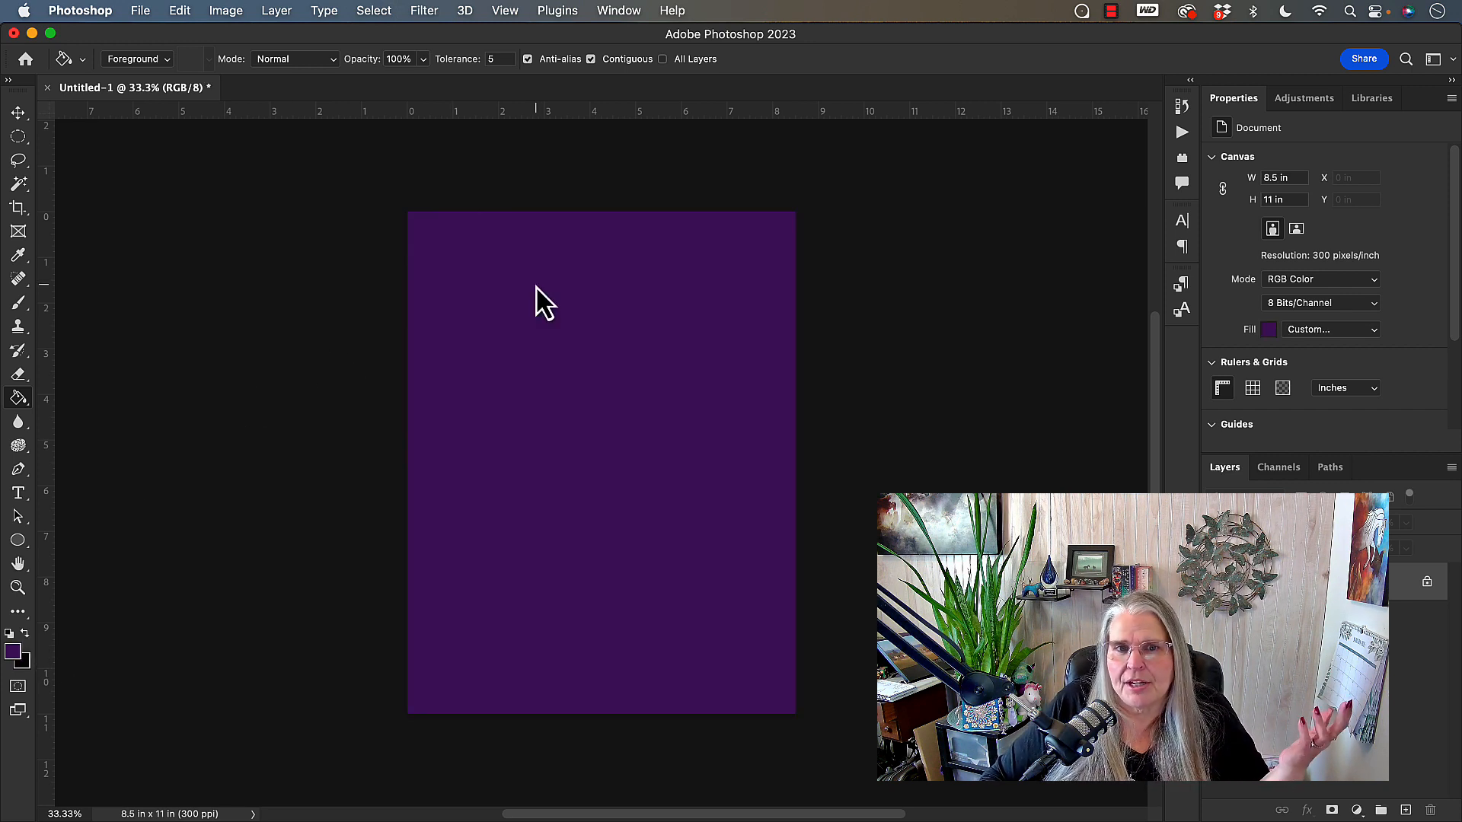
key(super+z)
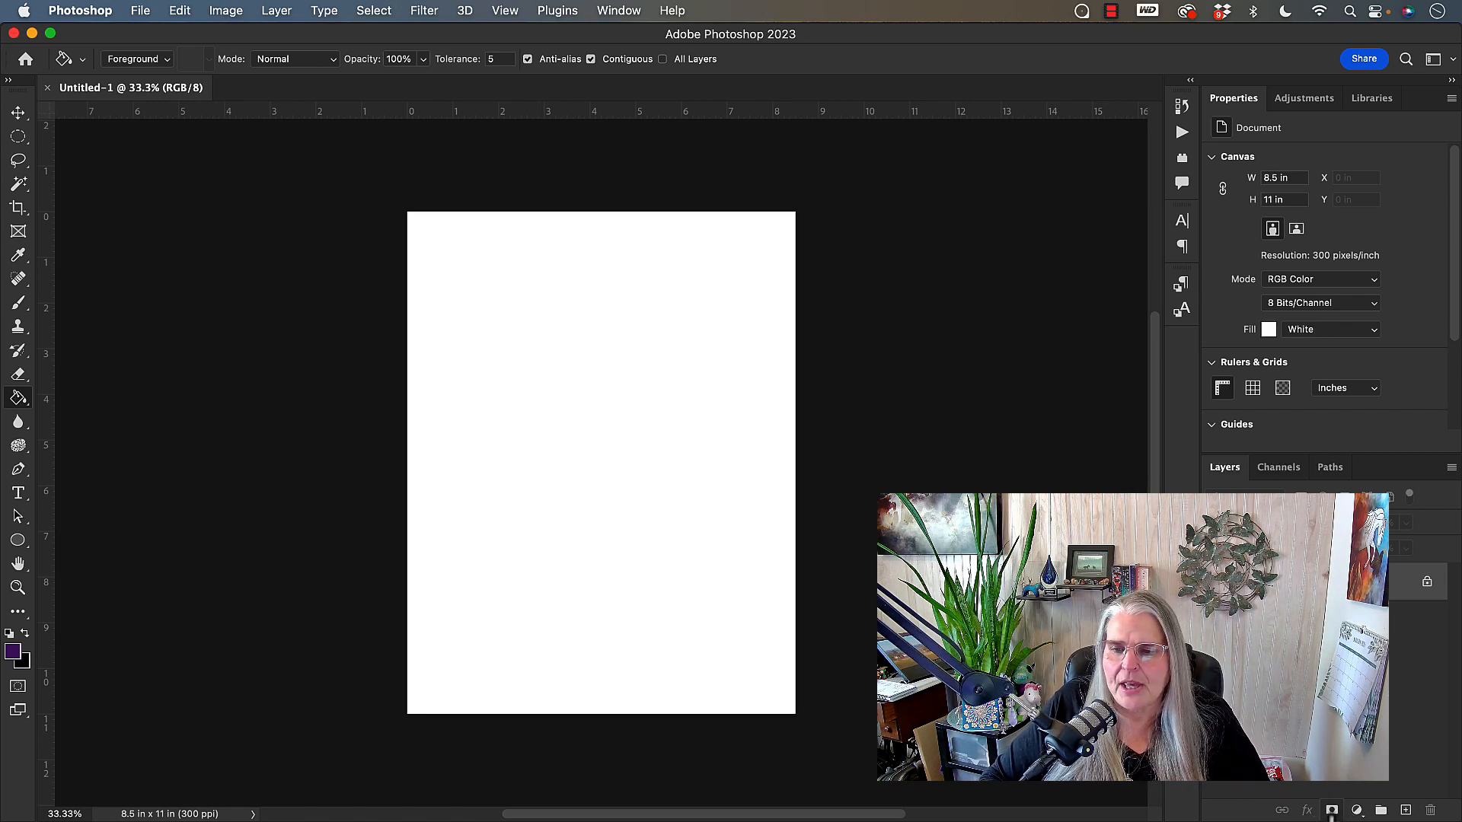
Add a new layer above the background and switch to the Gradient tool.
click(1405, 811)
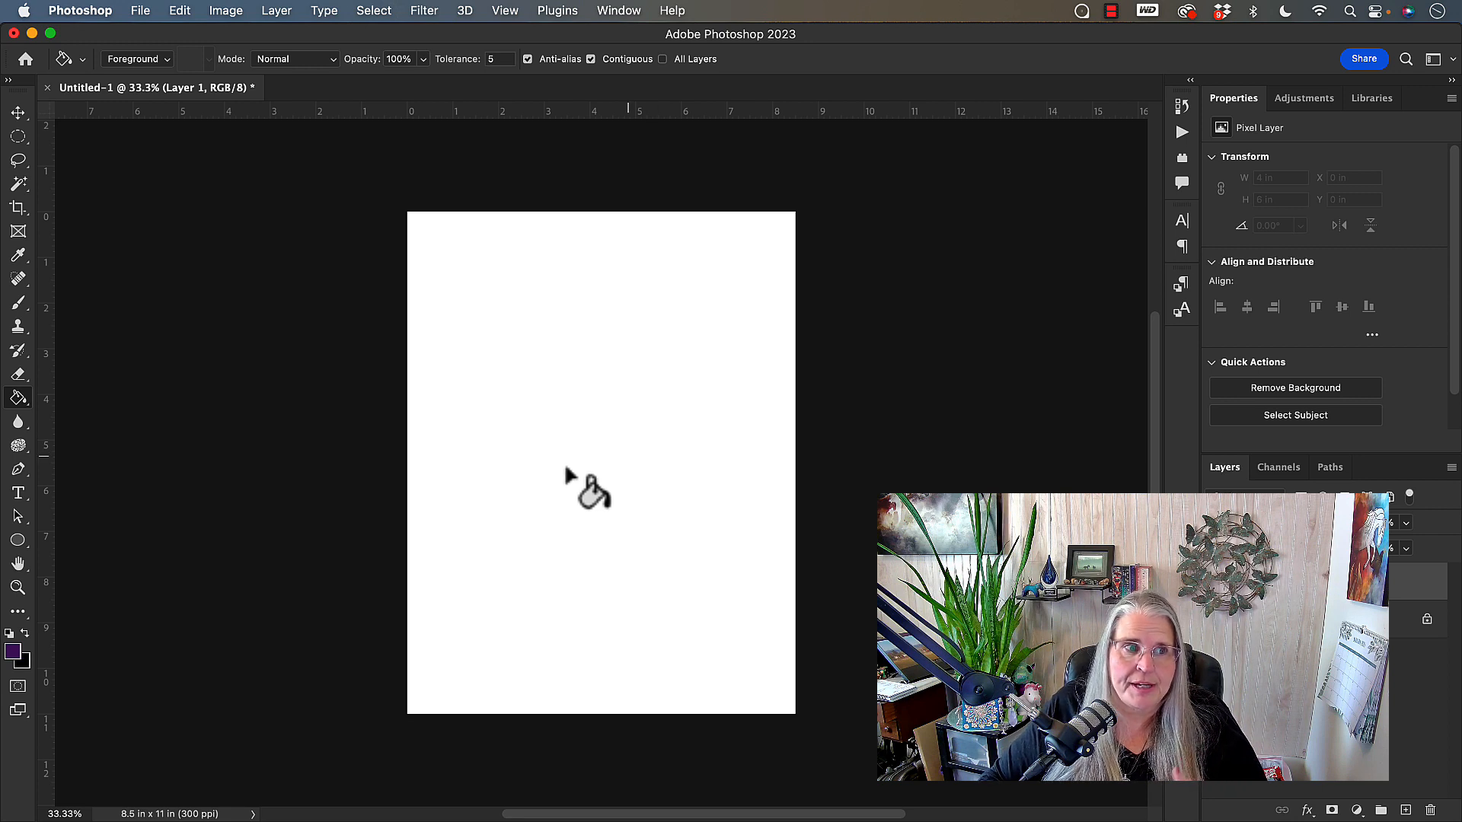
right_click(25, 403)
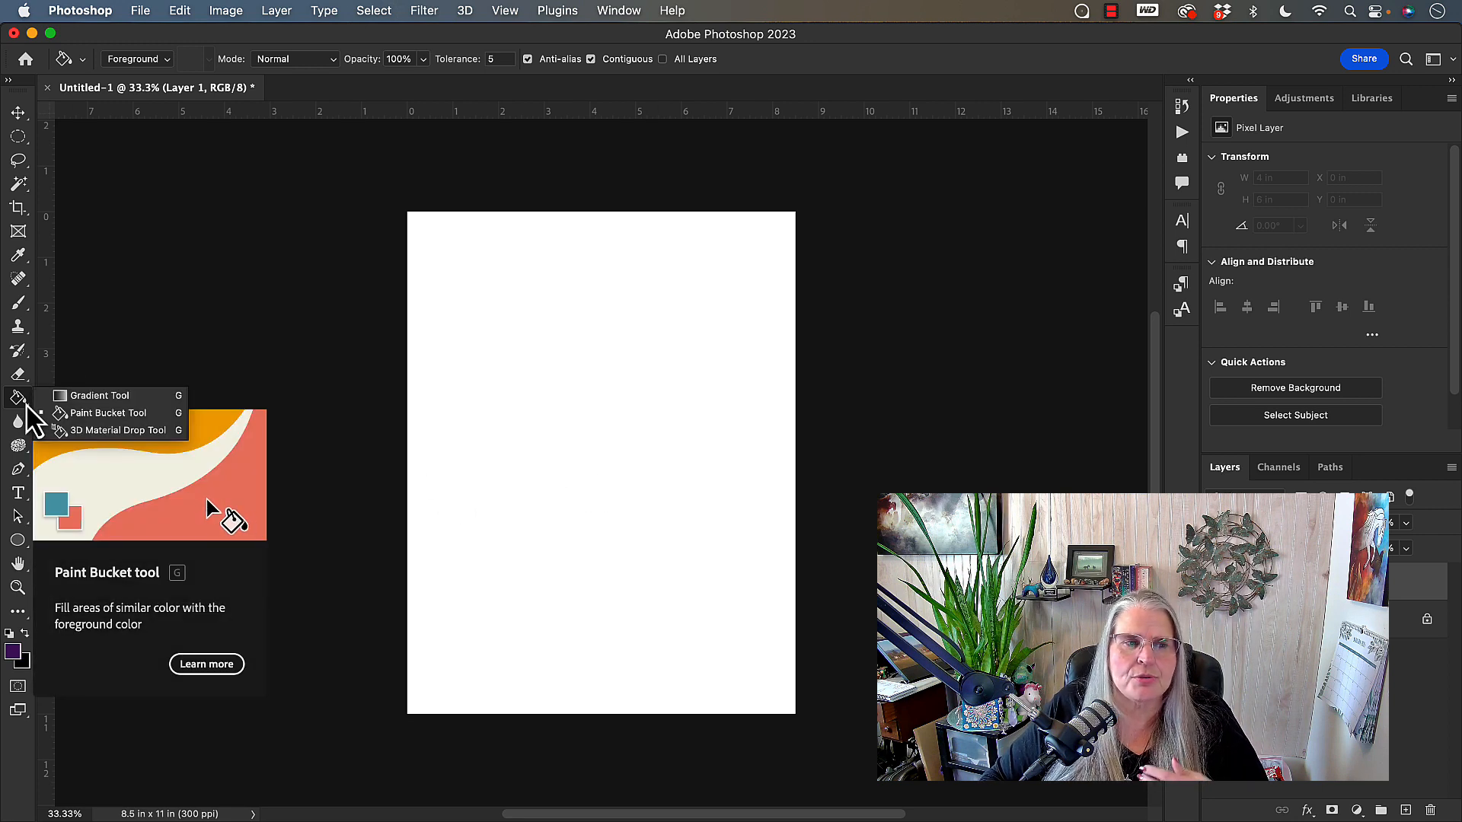
click(61, 396)
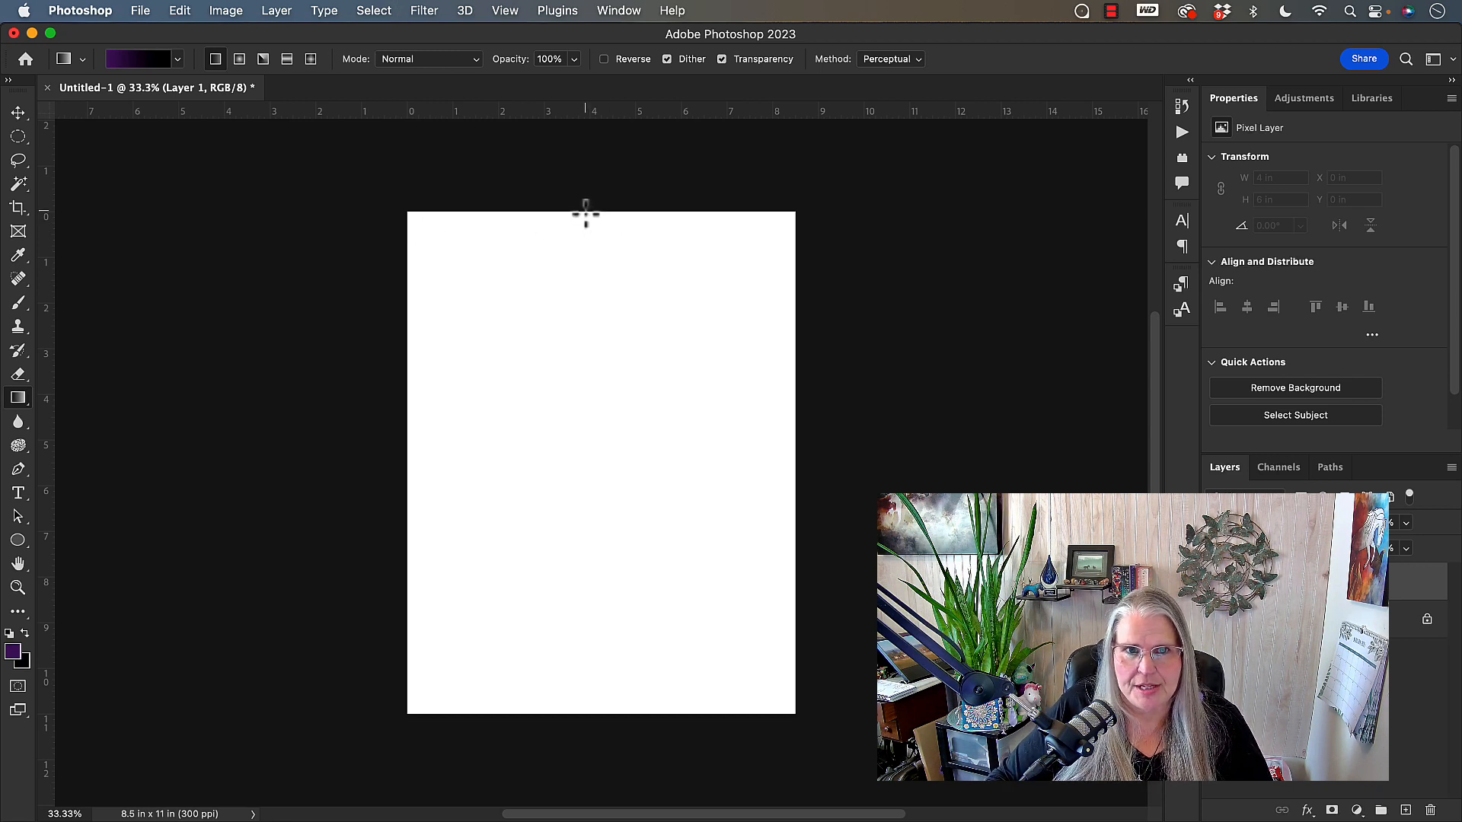
Try purple-to-black linear gradients from the page's top edge downward at full, short and beyond-the-page lengths, undoing each one.
drag(585, 212, 590, 707)
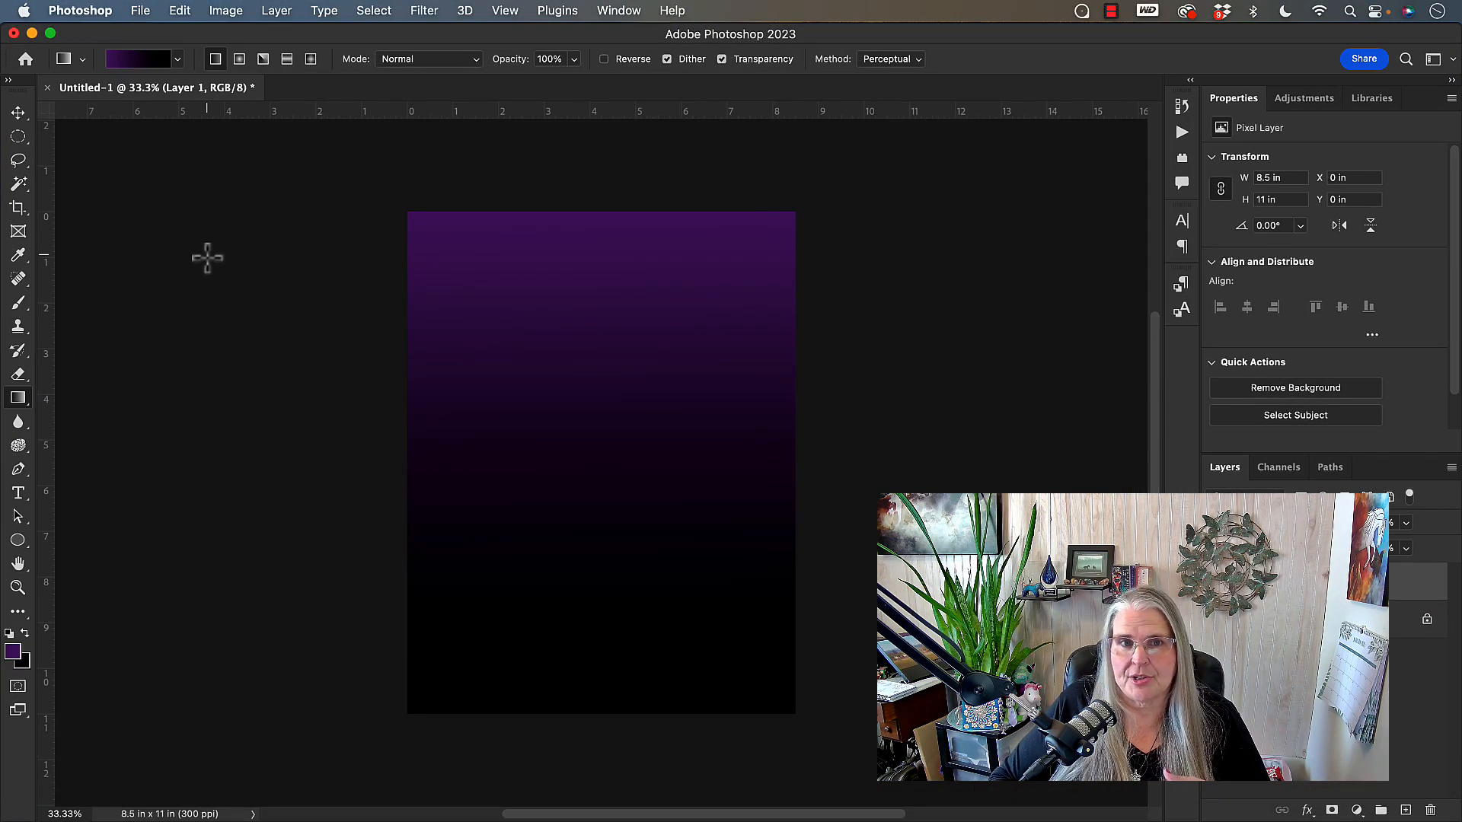
key(super+z)
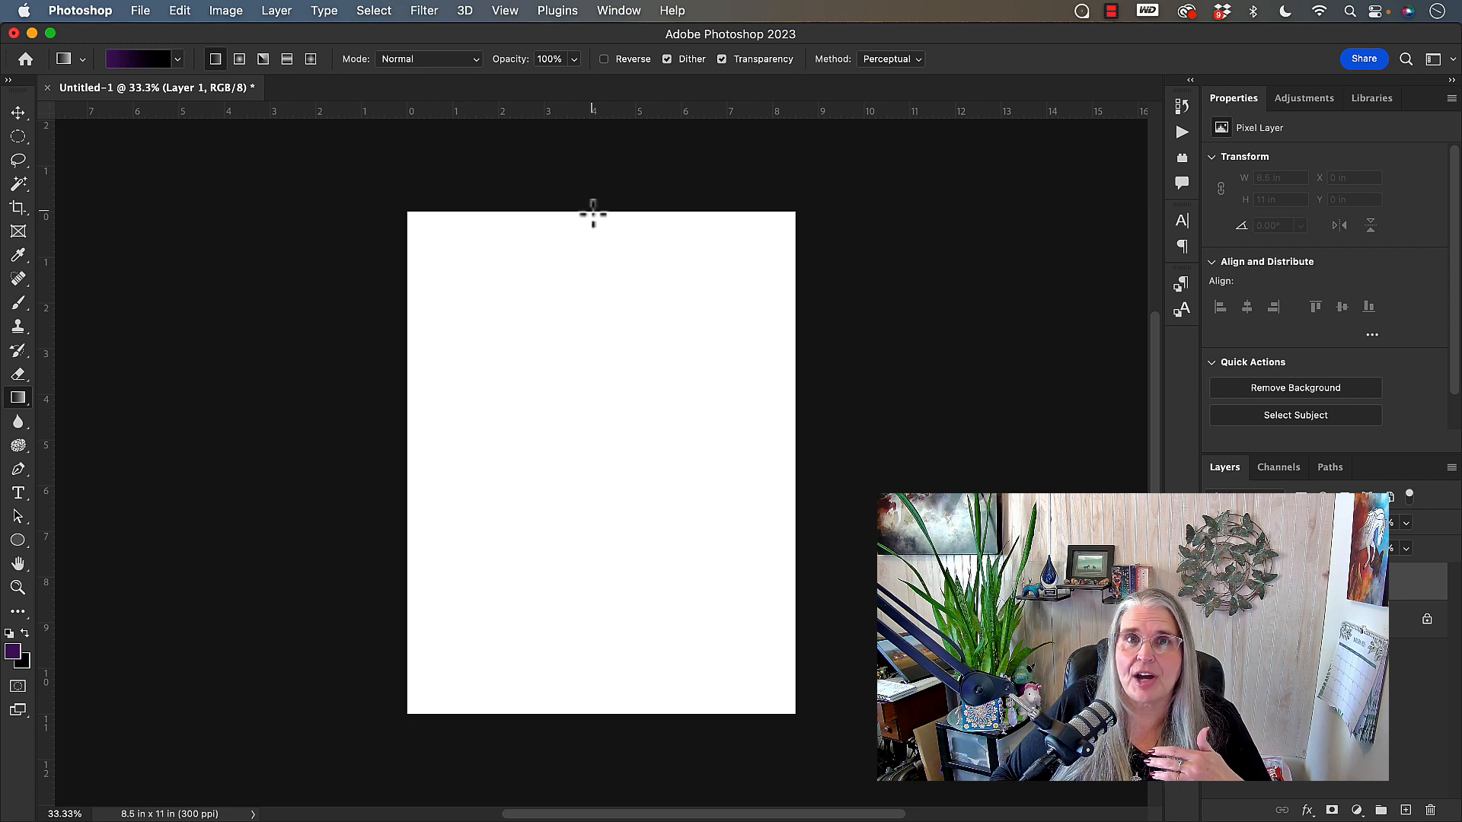
drag(593, 213, 593, 399)
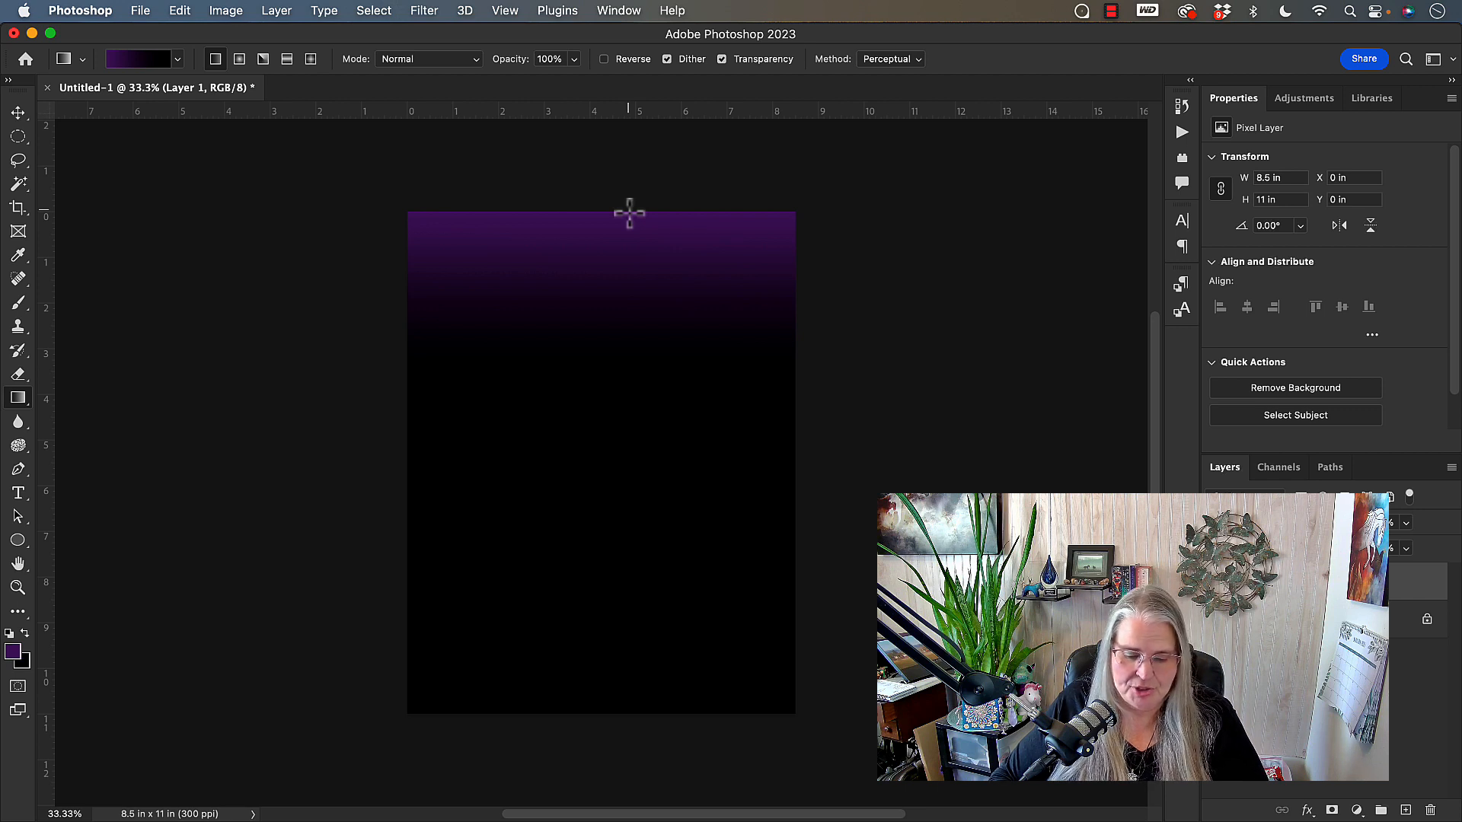
key(super+z)
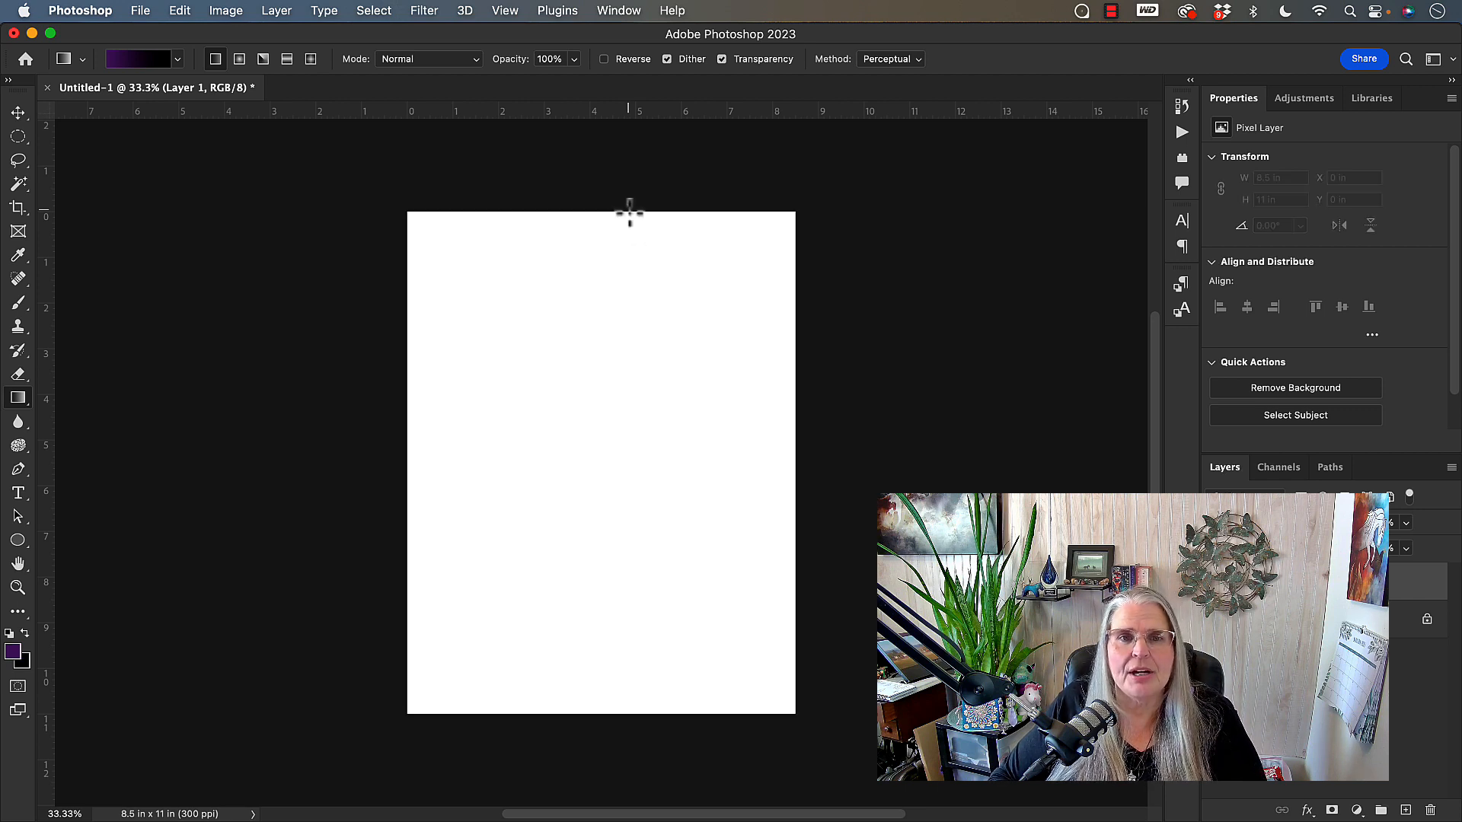
drag(592, 210, 596, 807)
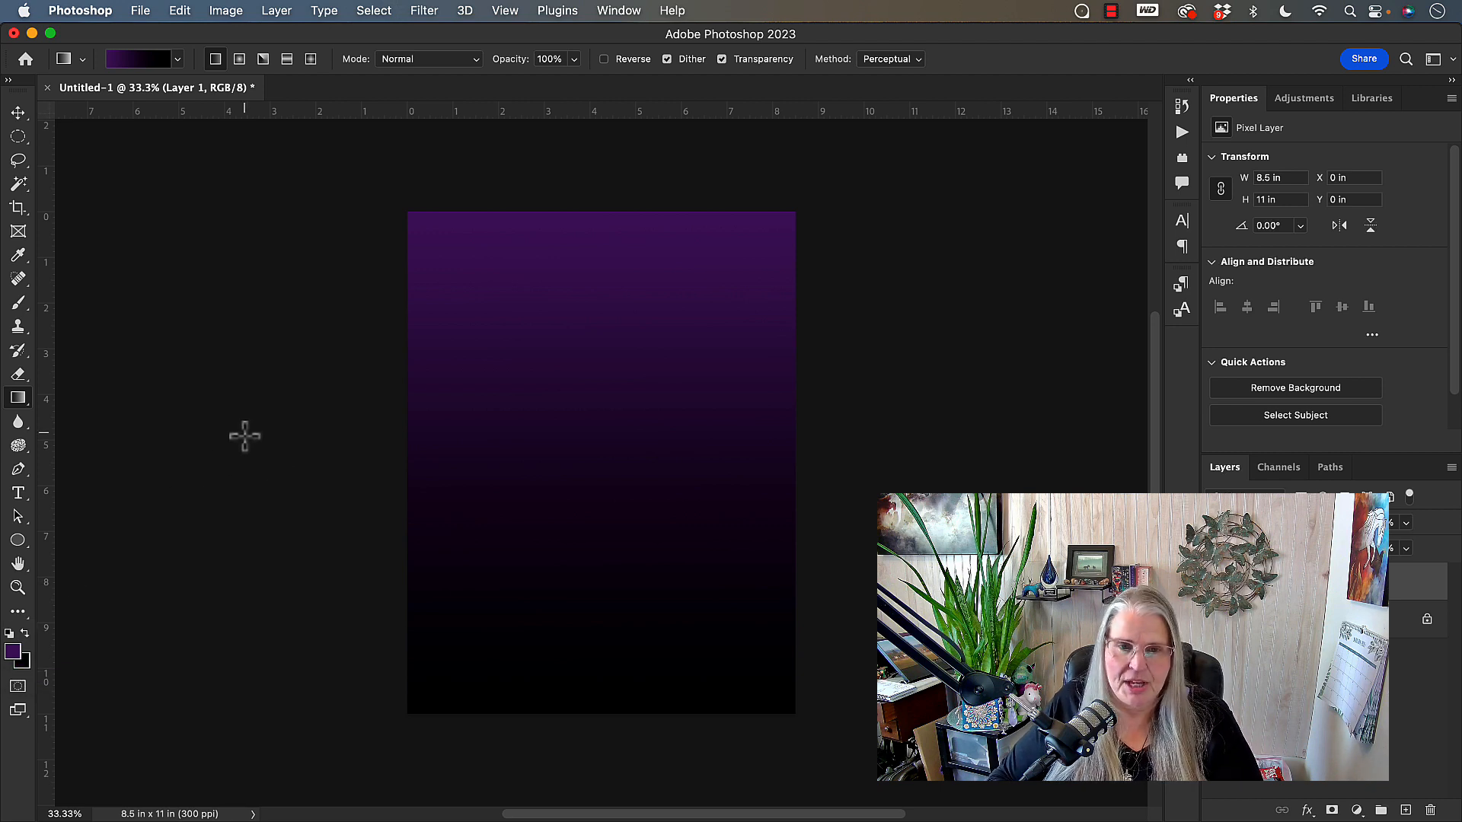
key(super+z)
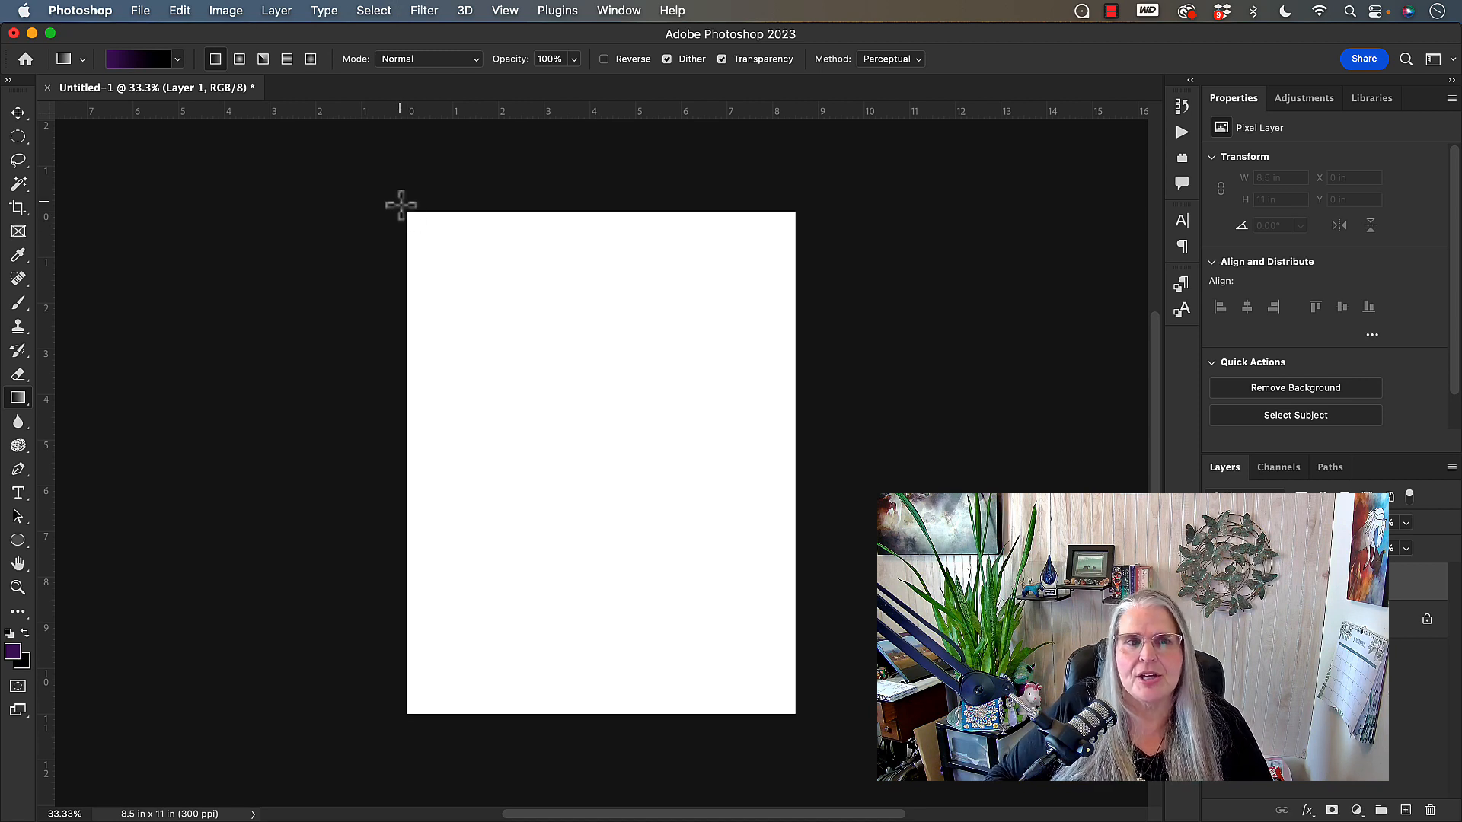
Try a diagonal purple-to-black gradient from the page's upper-left corner and a vertical one from the bottom edge upward, undoing each.
drag(400, 202, 873, 793)
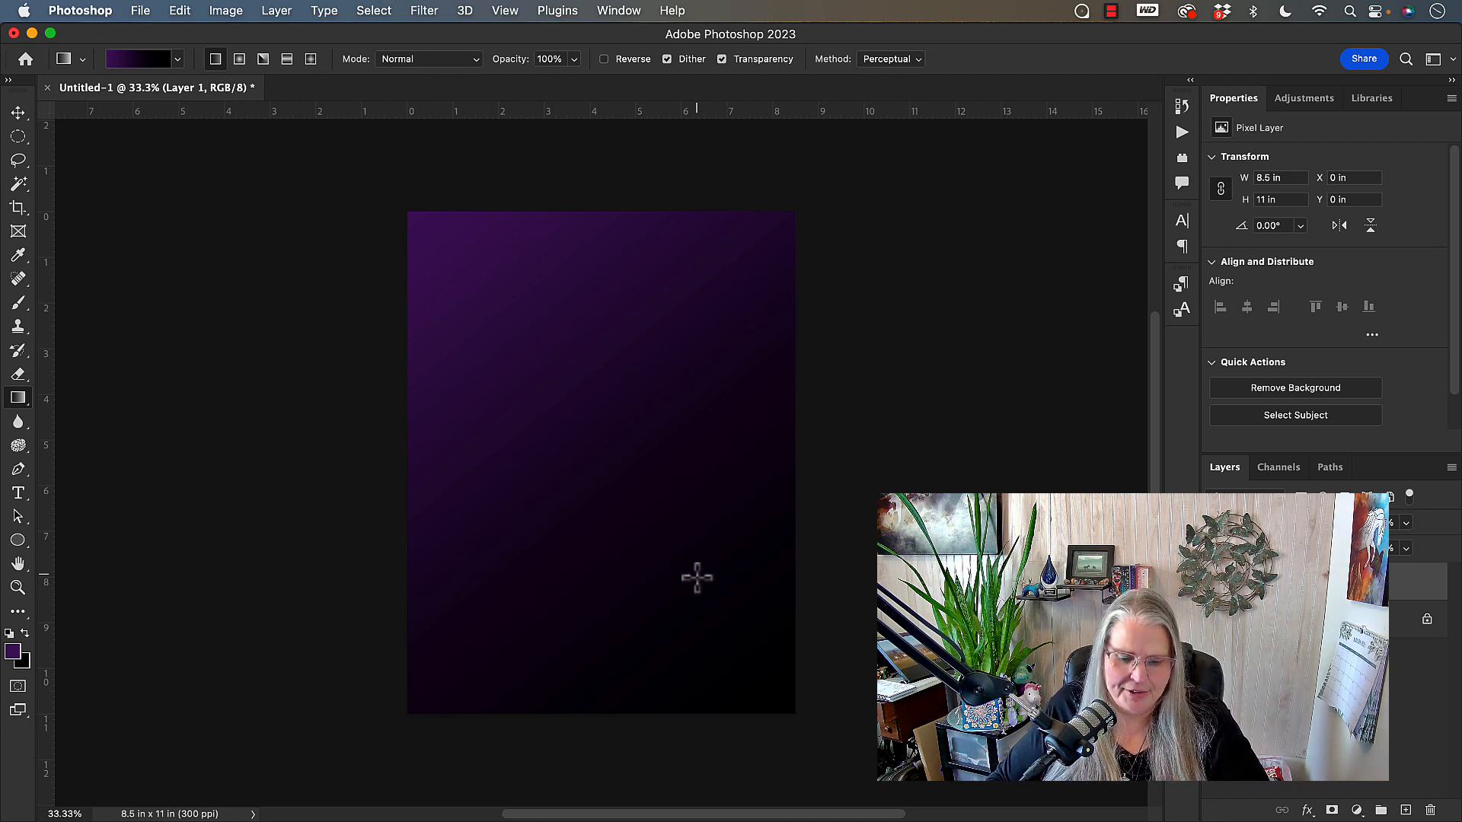
key(super+z)
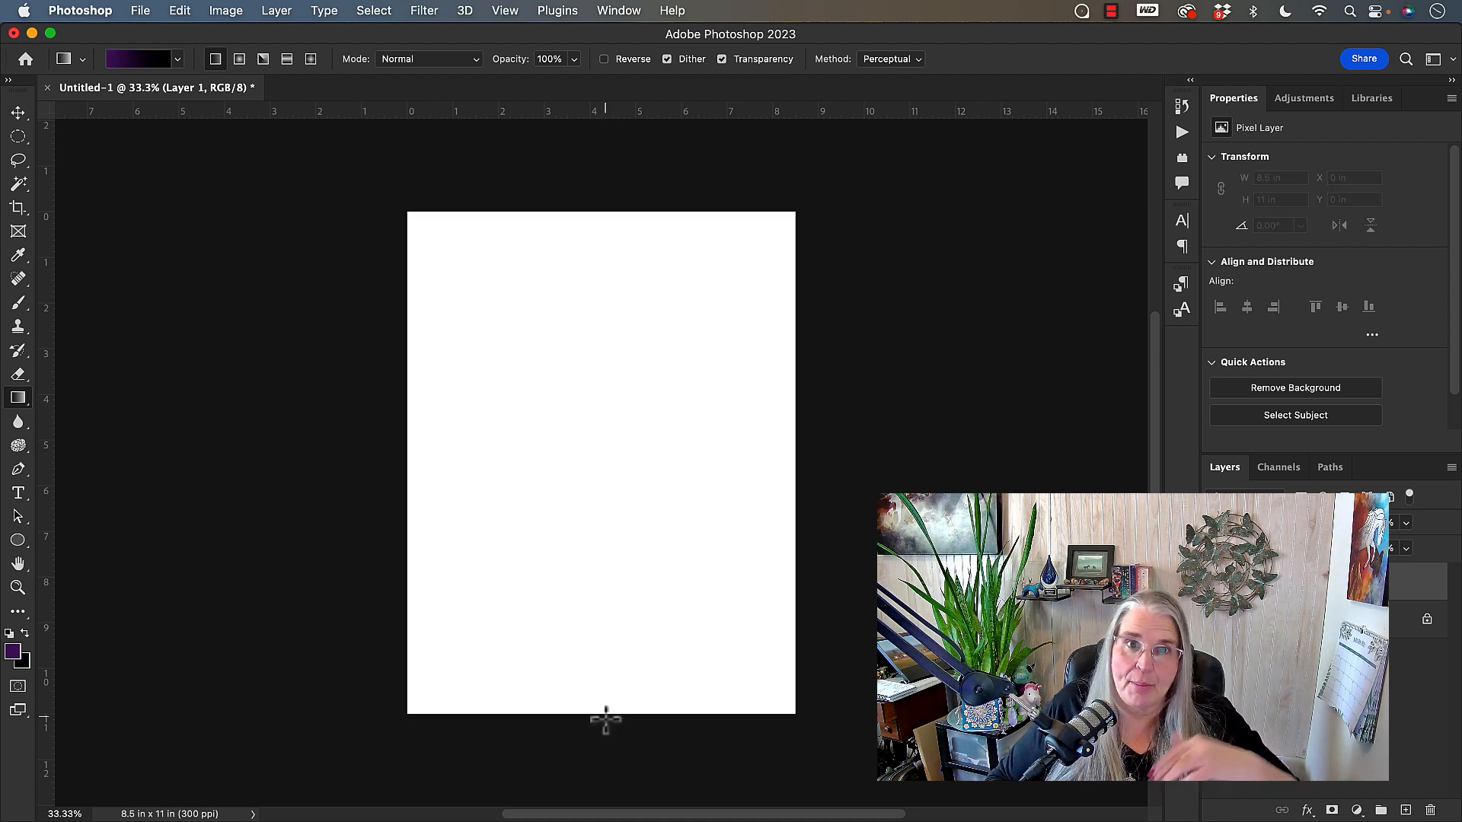
drag(581, 742, 596, 245)
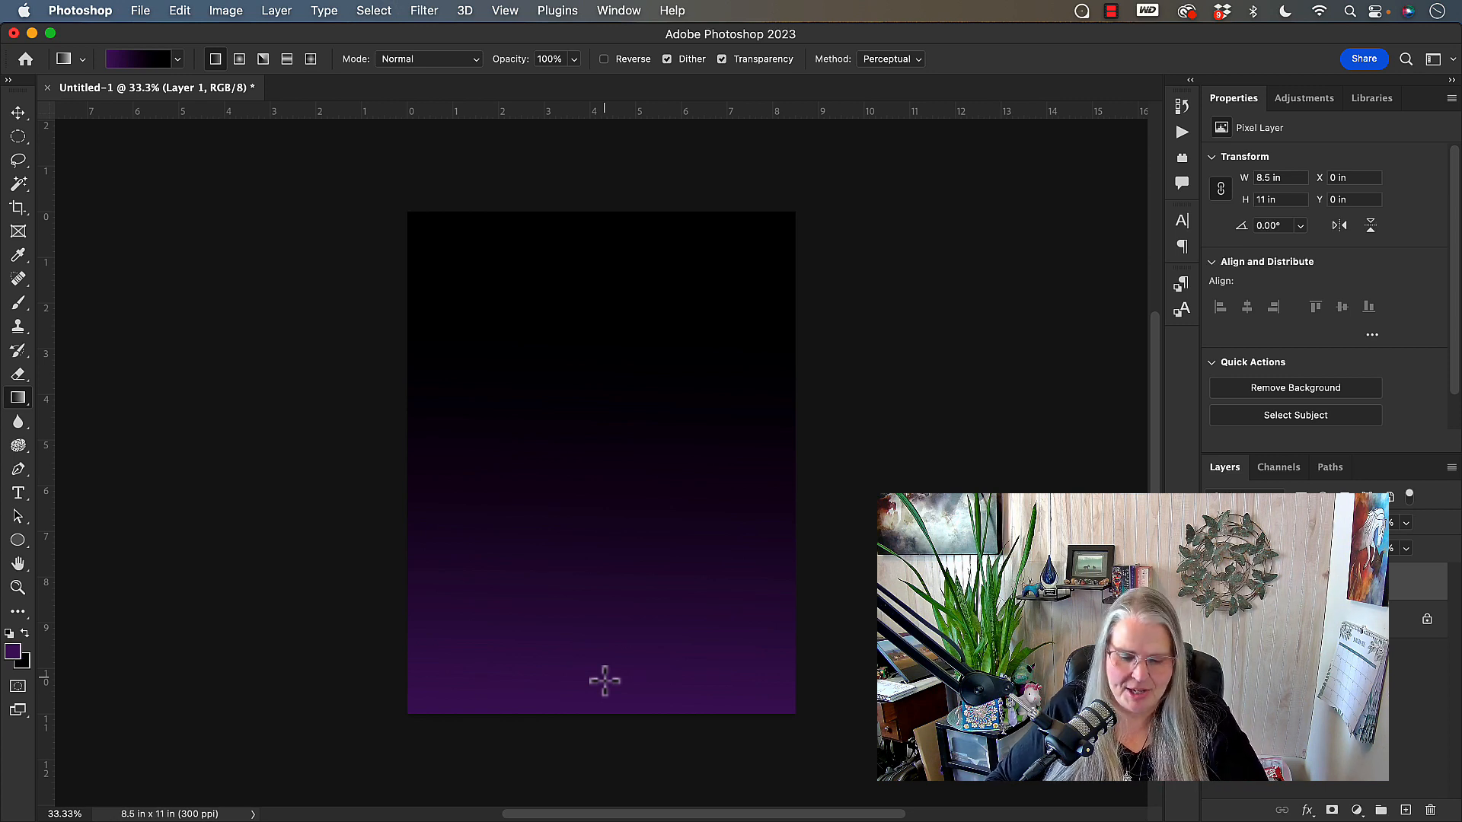
key(super+z)
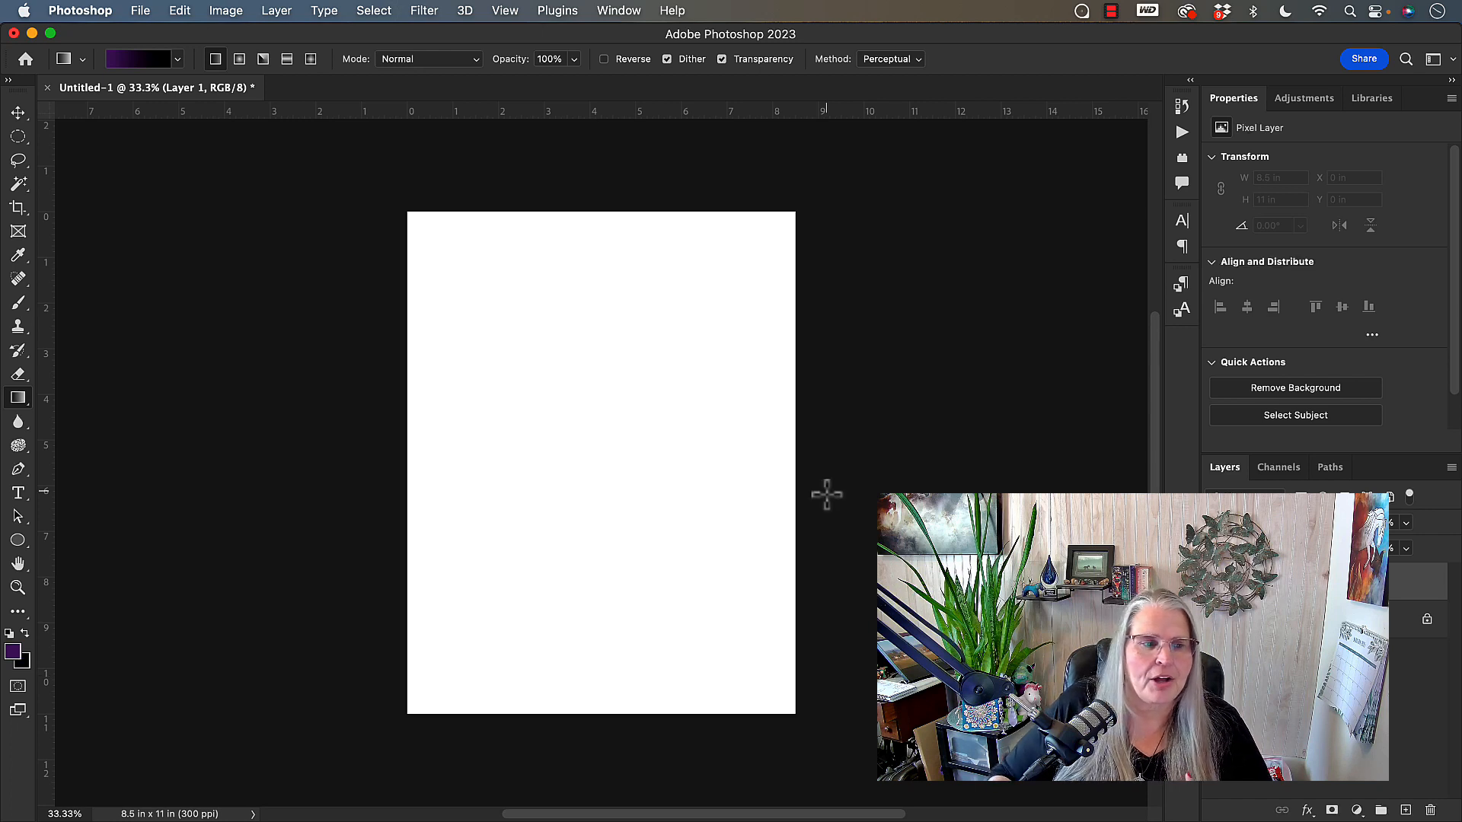
Set the background colour to teal and draw a diagonal purple-to-teal linear gradient on the blank layer.
click(22, 662)
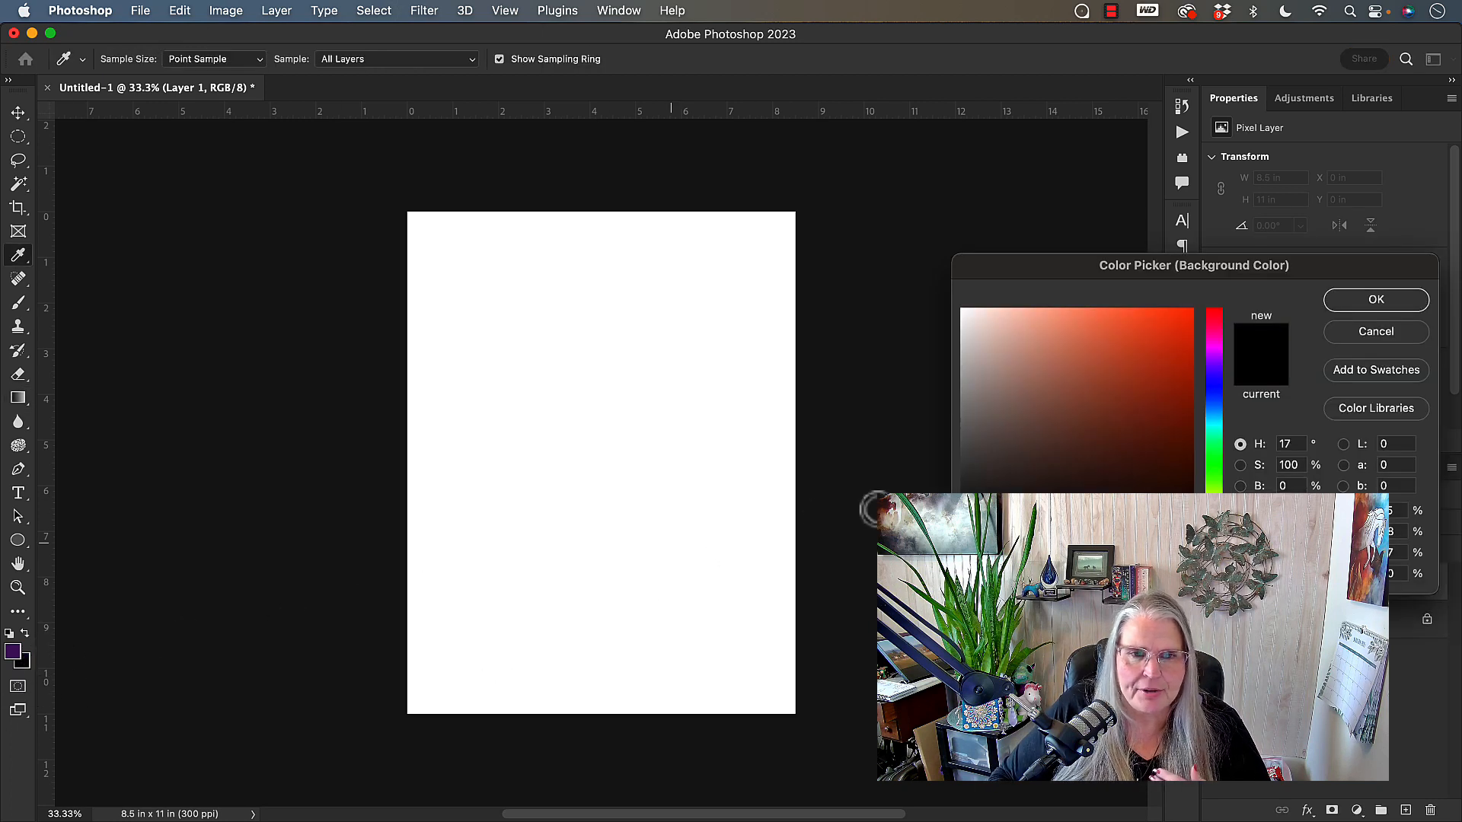
drag(1220, 466, 1213, 411)
drag(1168, 417, 1178, 369)
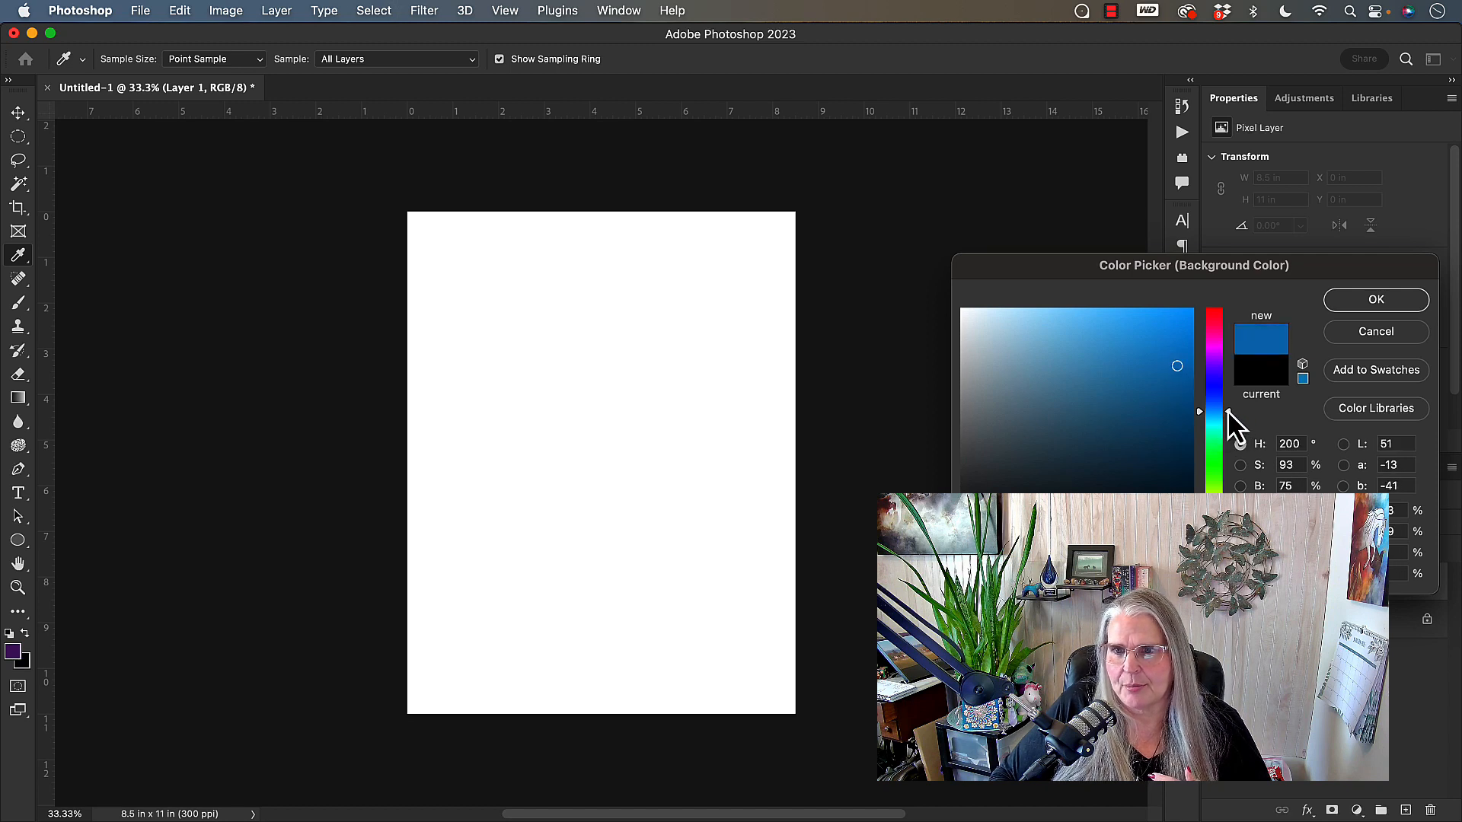
drag(1230, 424, 1229, 429)
click(1396, 298)
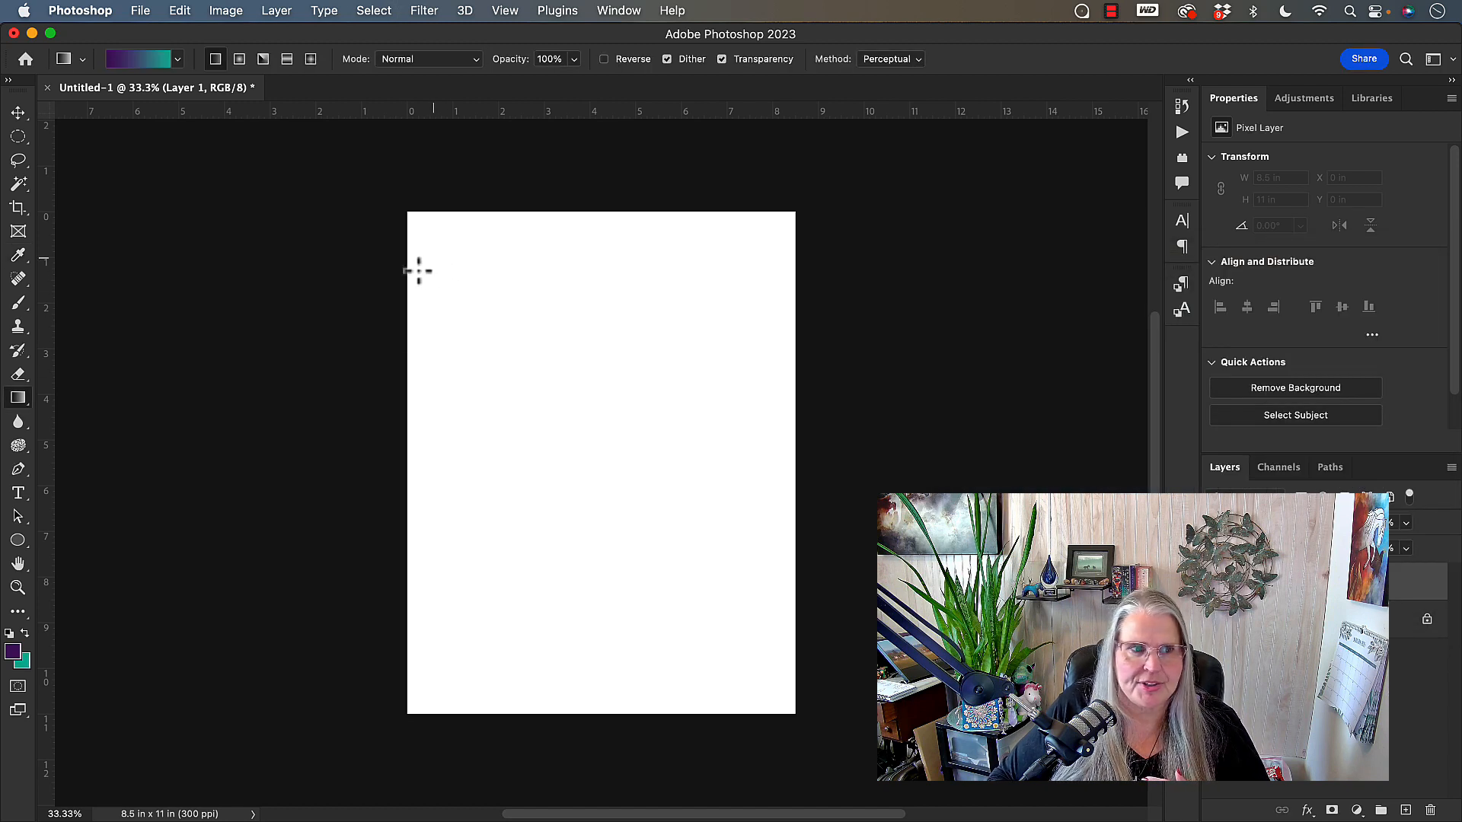
drag(438, 254, 632, 532)
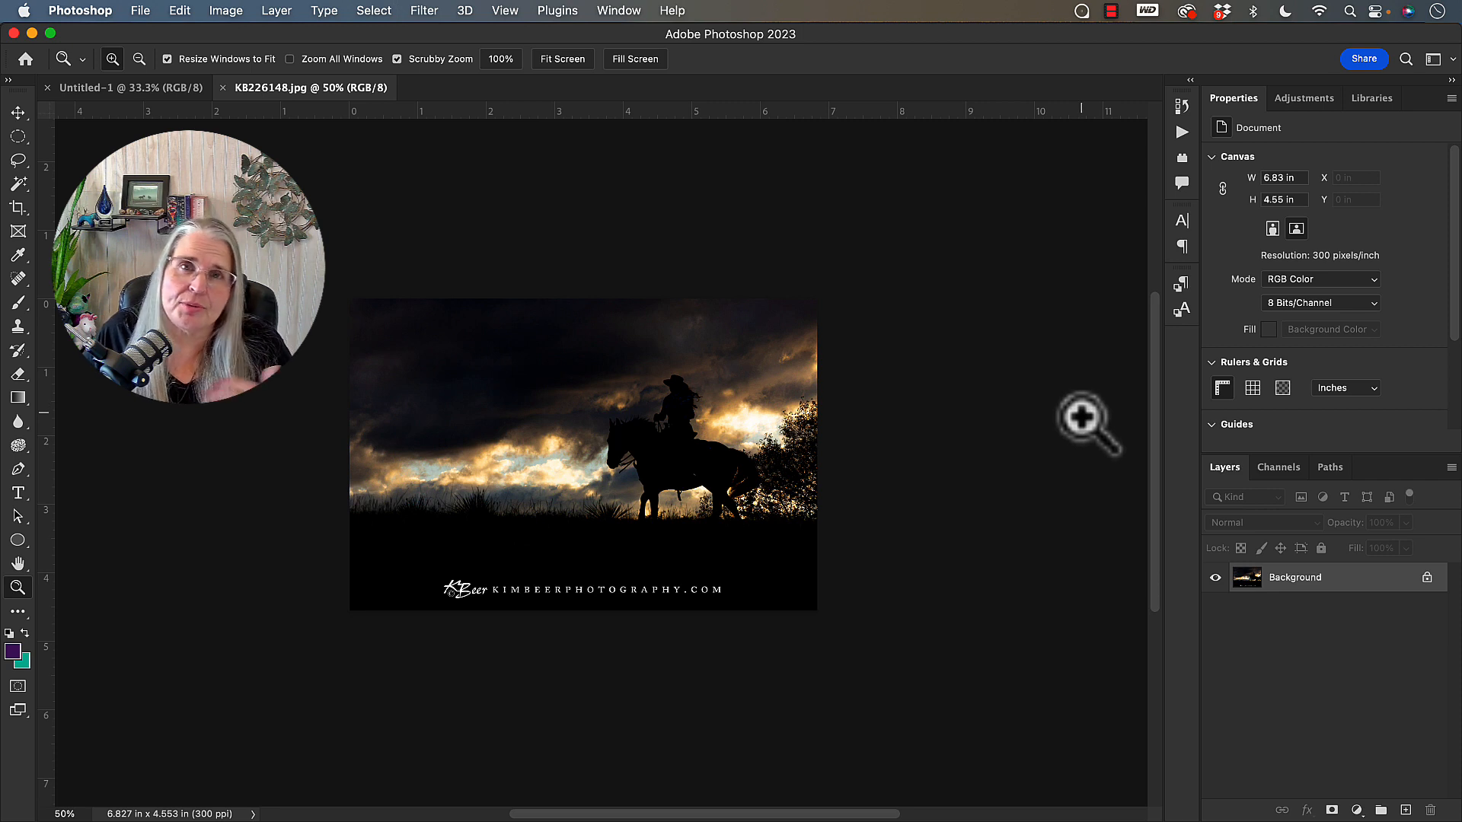
Convert the horse photo's Background into a regular layer with a white layer mask, and switch to the Gradient tool.
double_click(1304, 587)
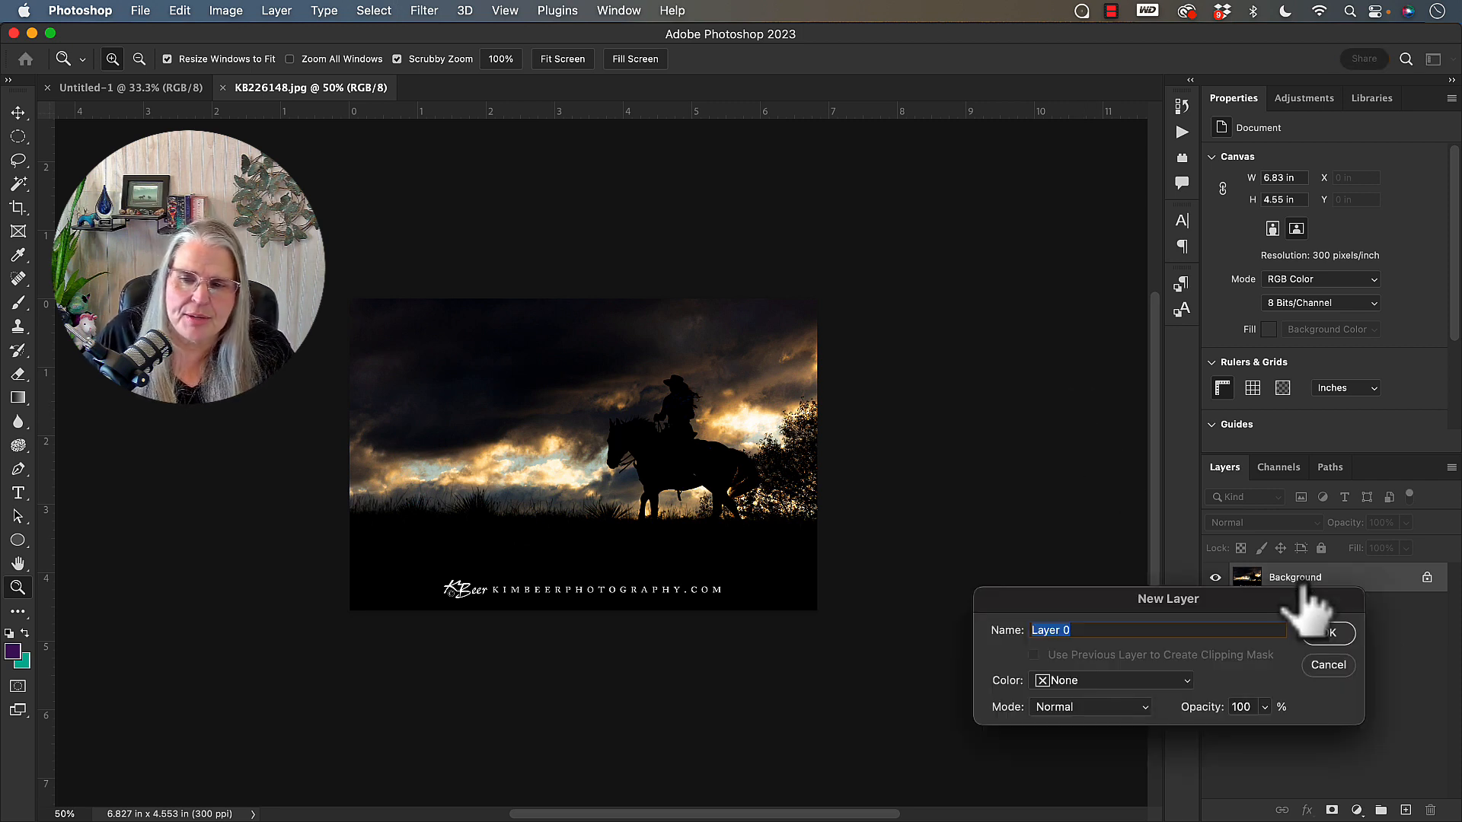
click(1329, 634)
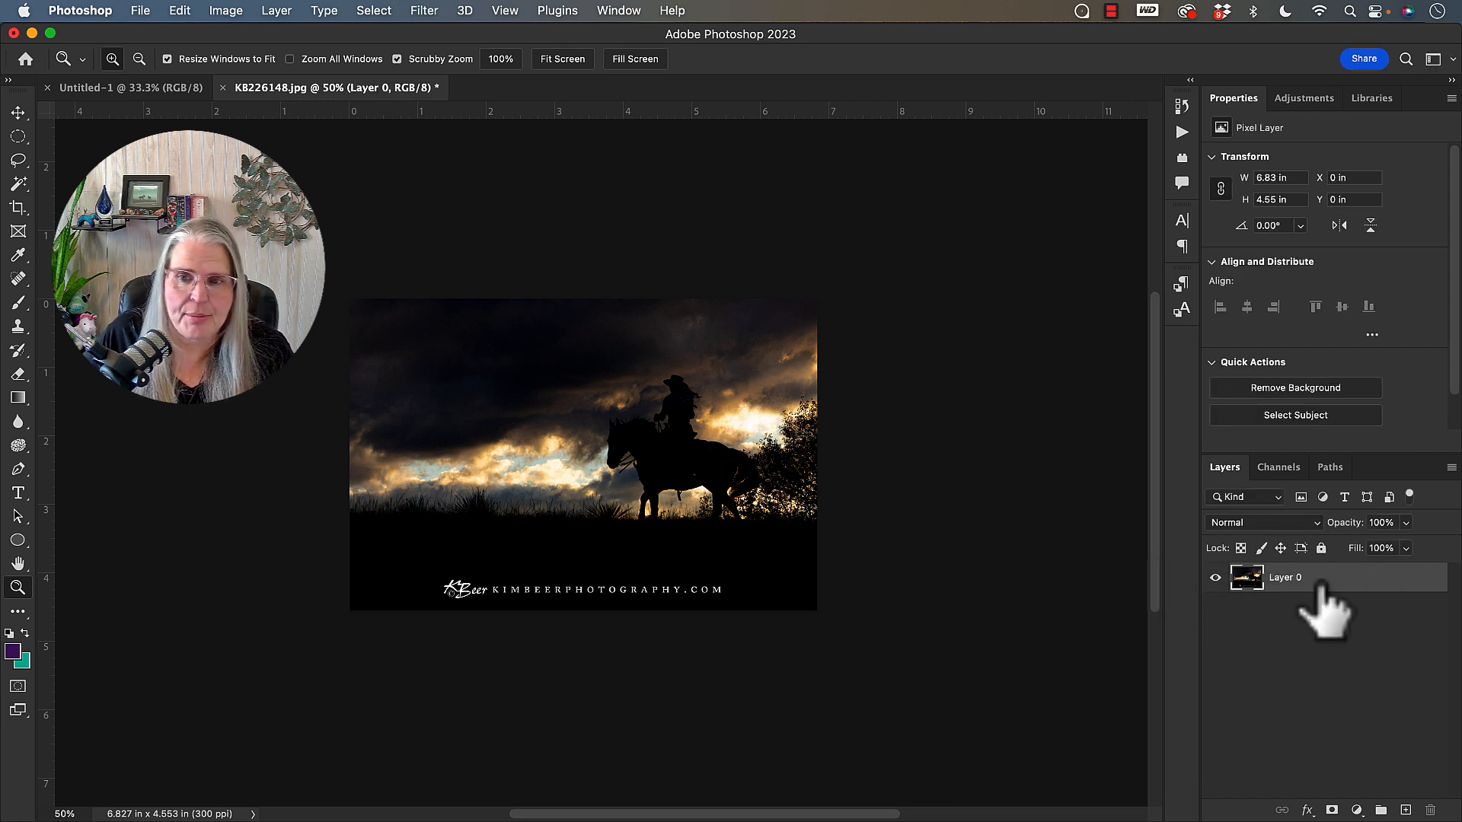
click(1332, 810)
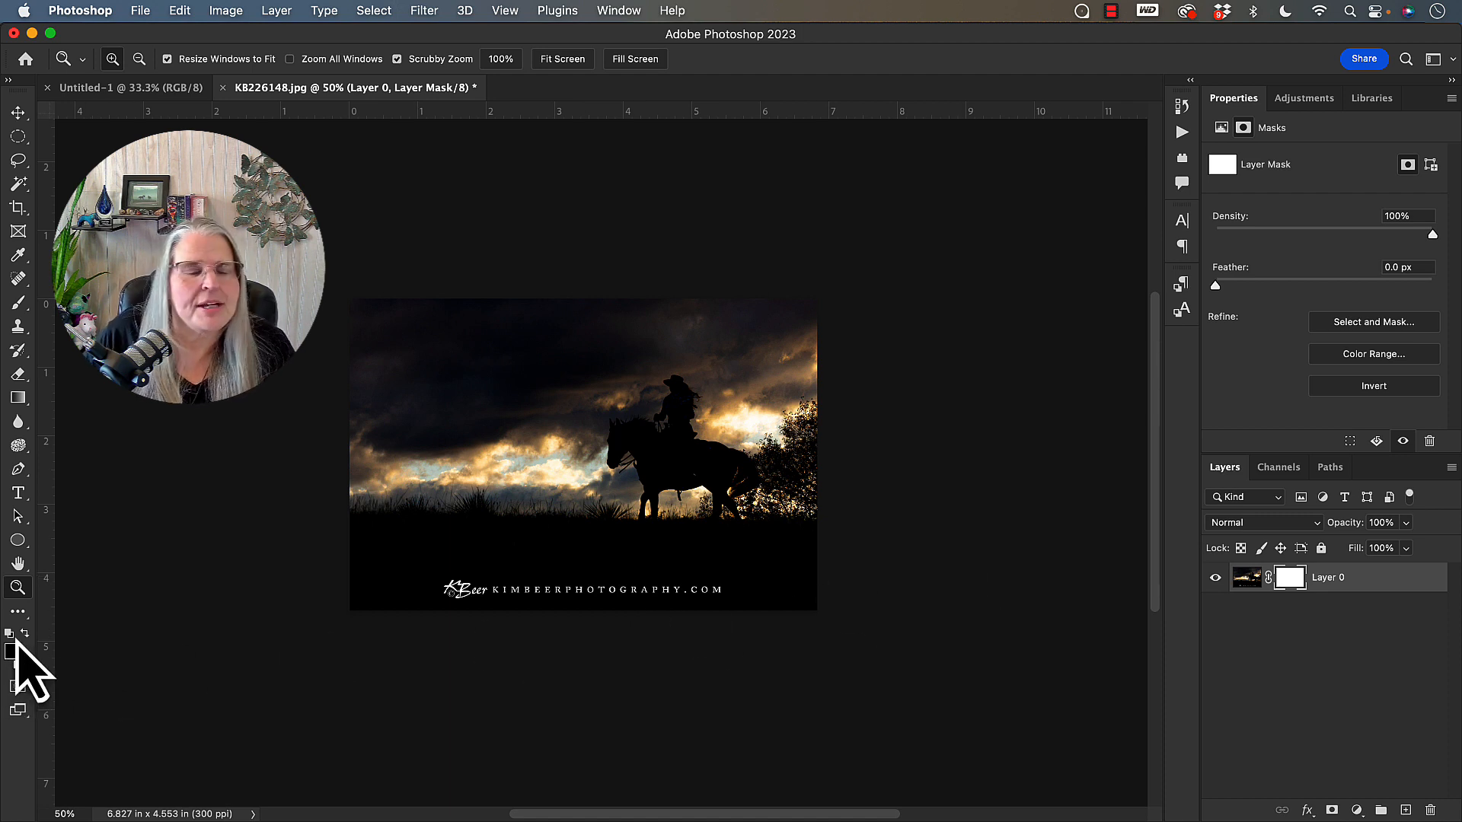
click(14, 401)
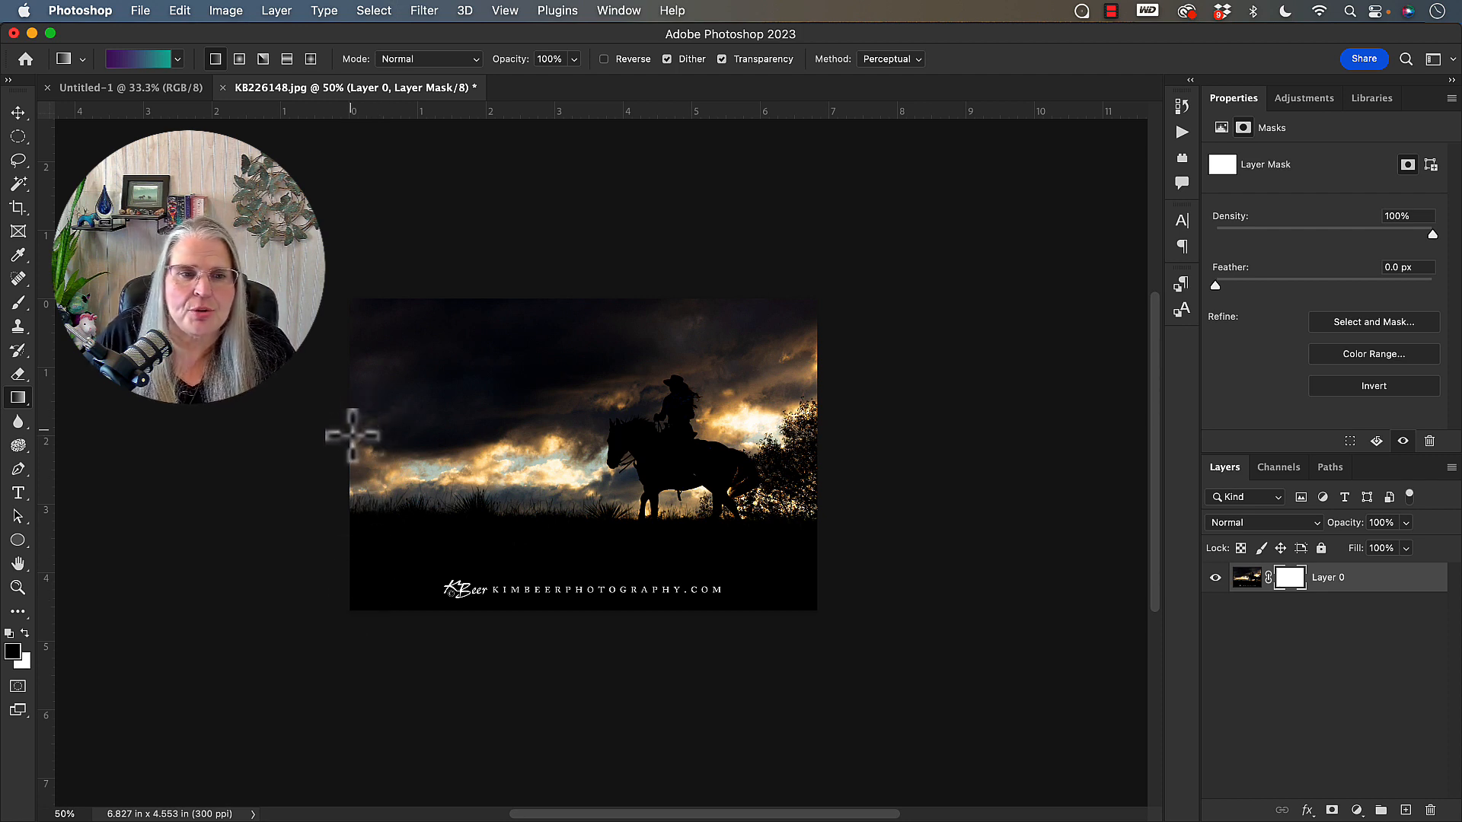
Try a wide horizontal black-to-white gradient and a short one in the photo's upper-left corner on the mask, undoing each.
drag(351, 435, 770, 435)
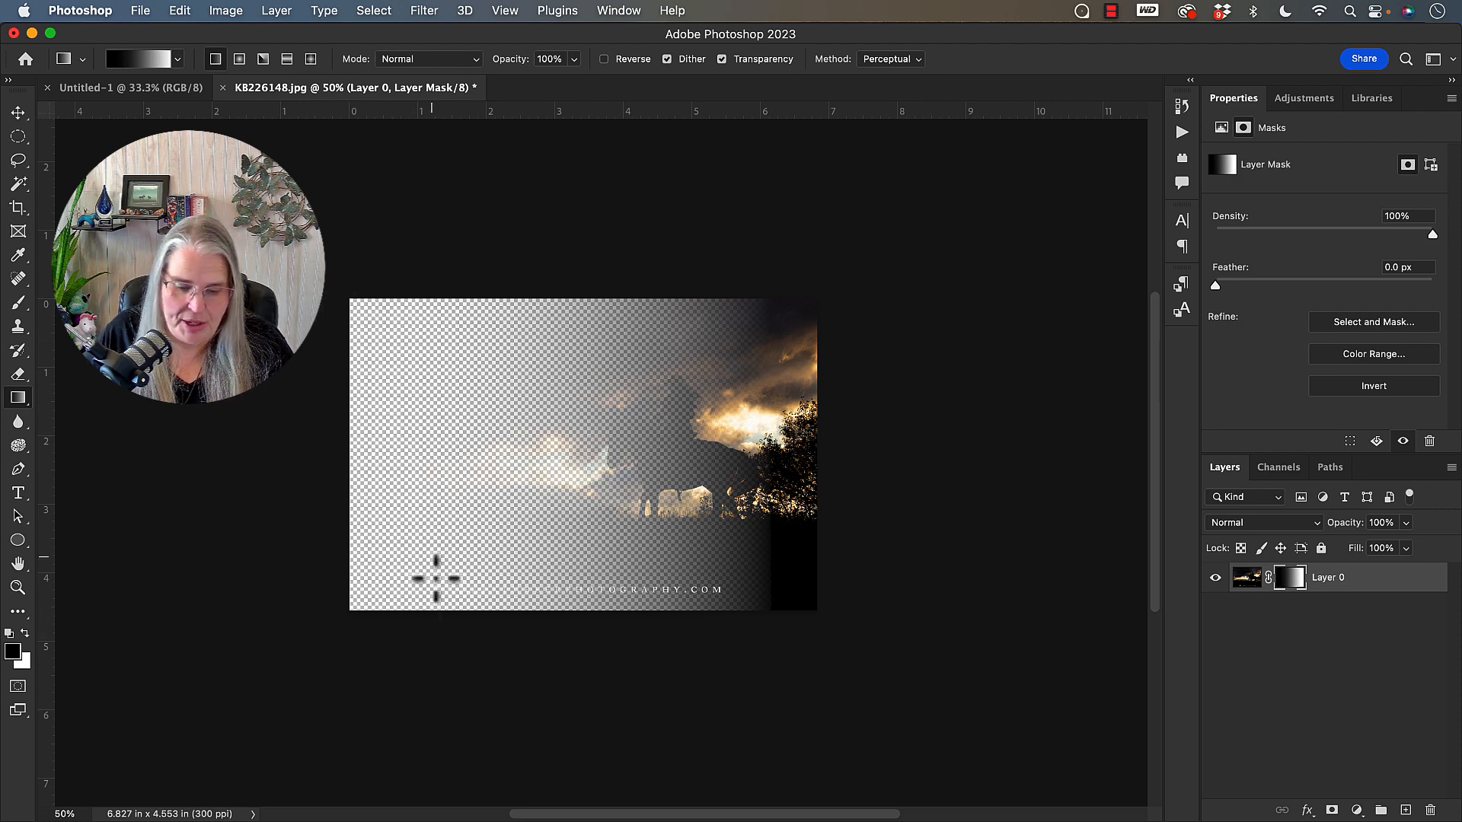
key(super+z)
drag(356, 310, 415, 385)
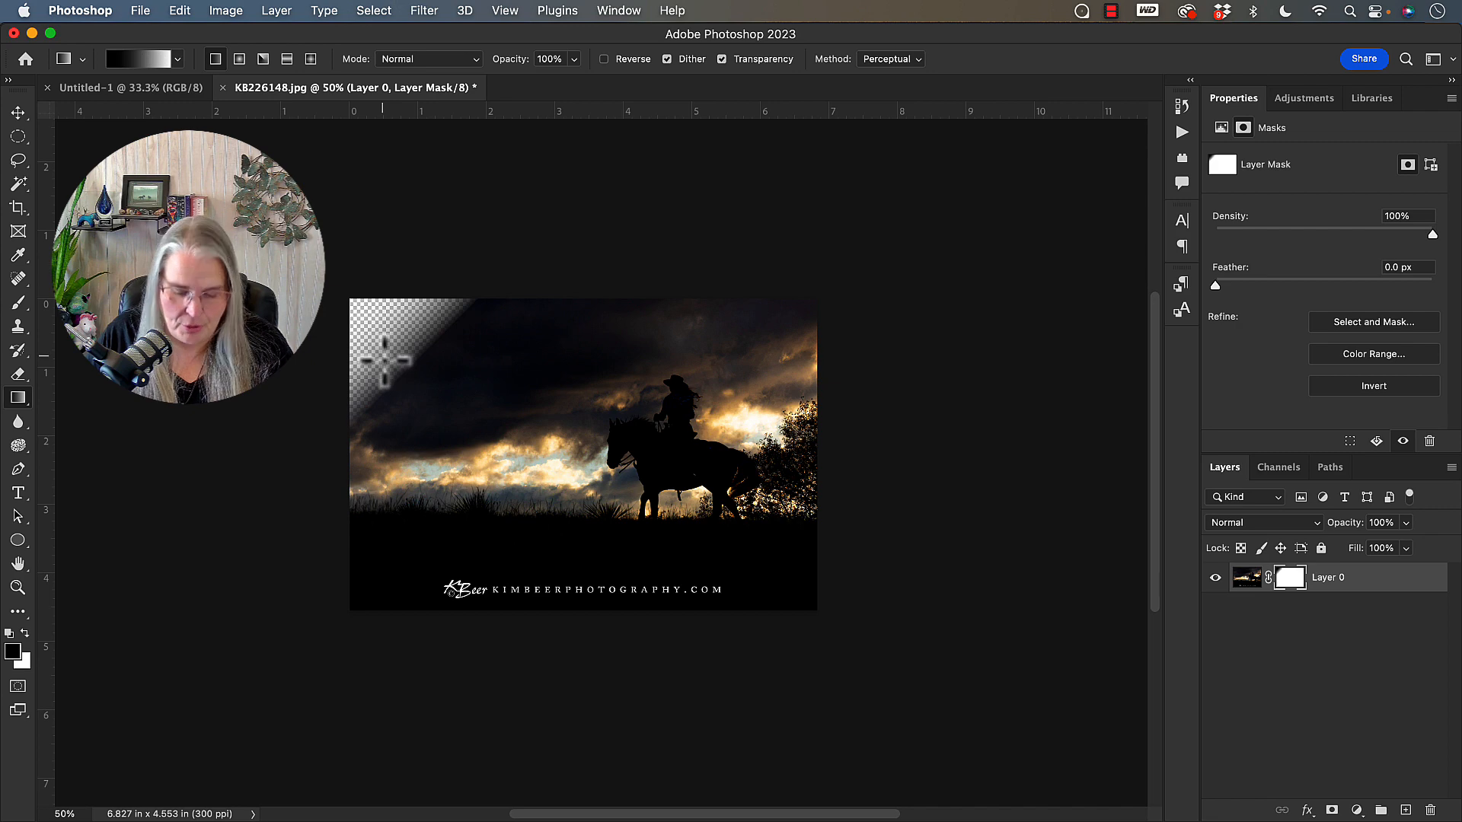
key(super+z)
Try long diagonal black-to-white gradients on the photo's mask, both downward and upward across the image, undoing each.
drag(348, 297, 605, 710)
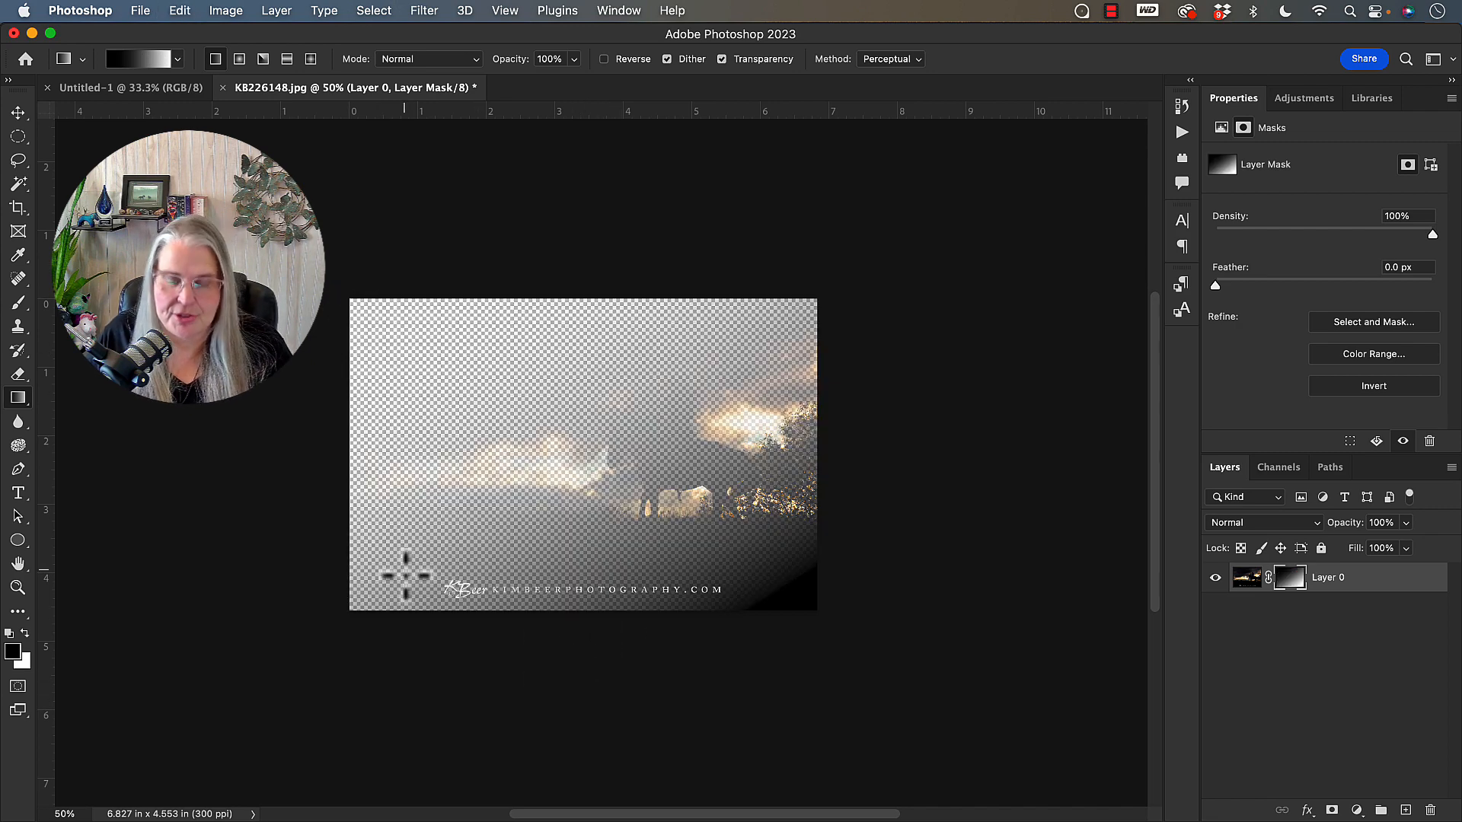
key(super+z)
drag(541, 609, 420, 257)
key(super+z)
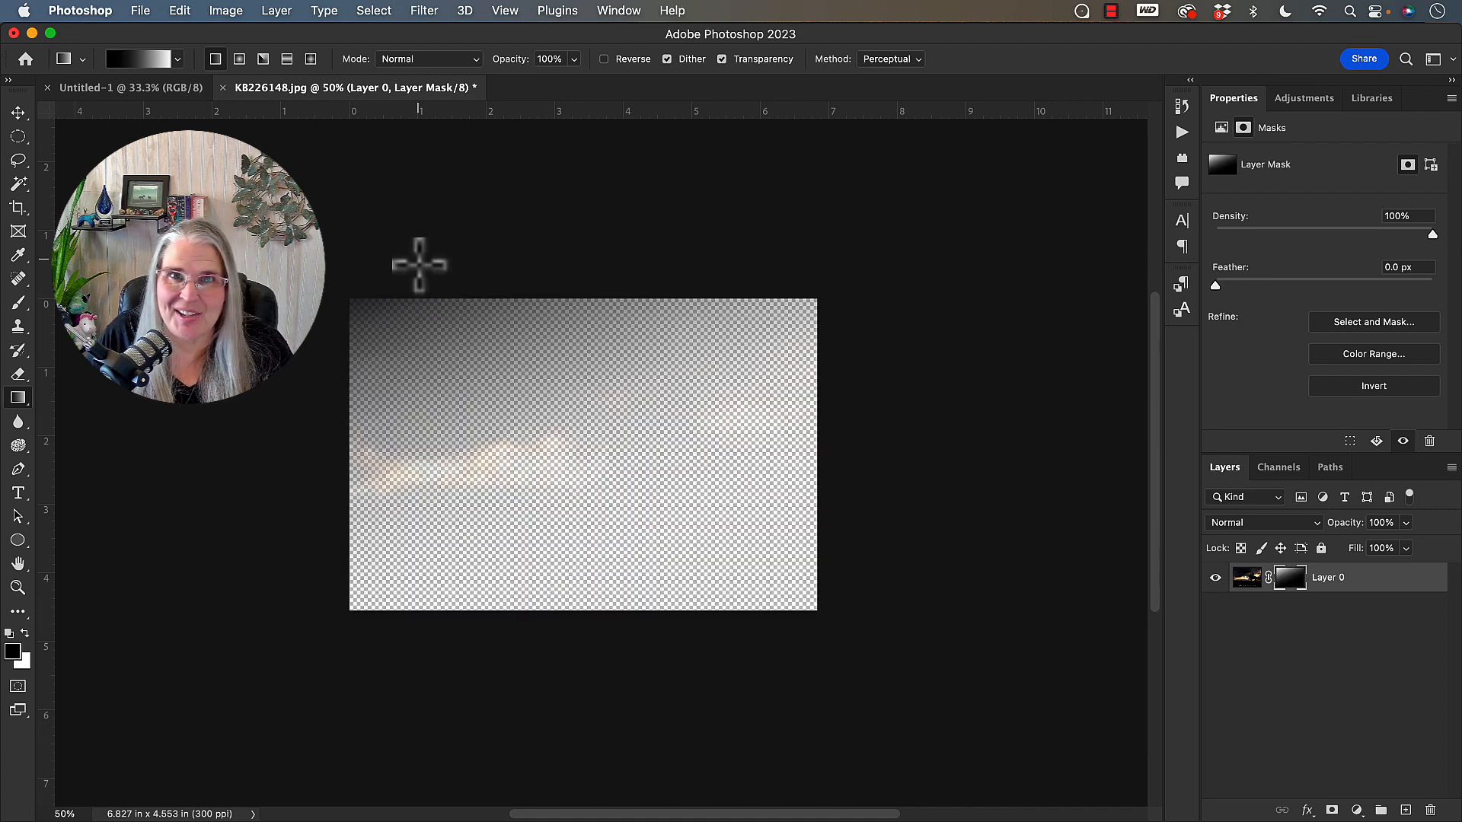
key(super+z)
drag(457, 294, 613, 634)
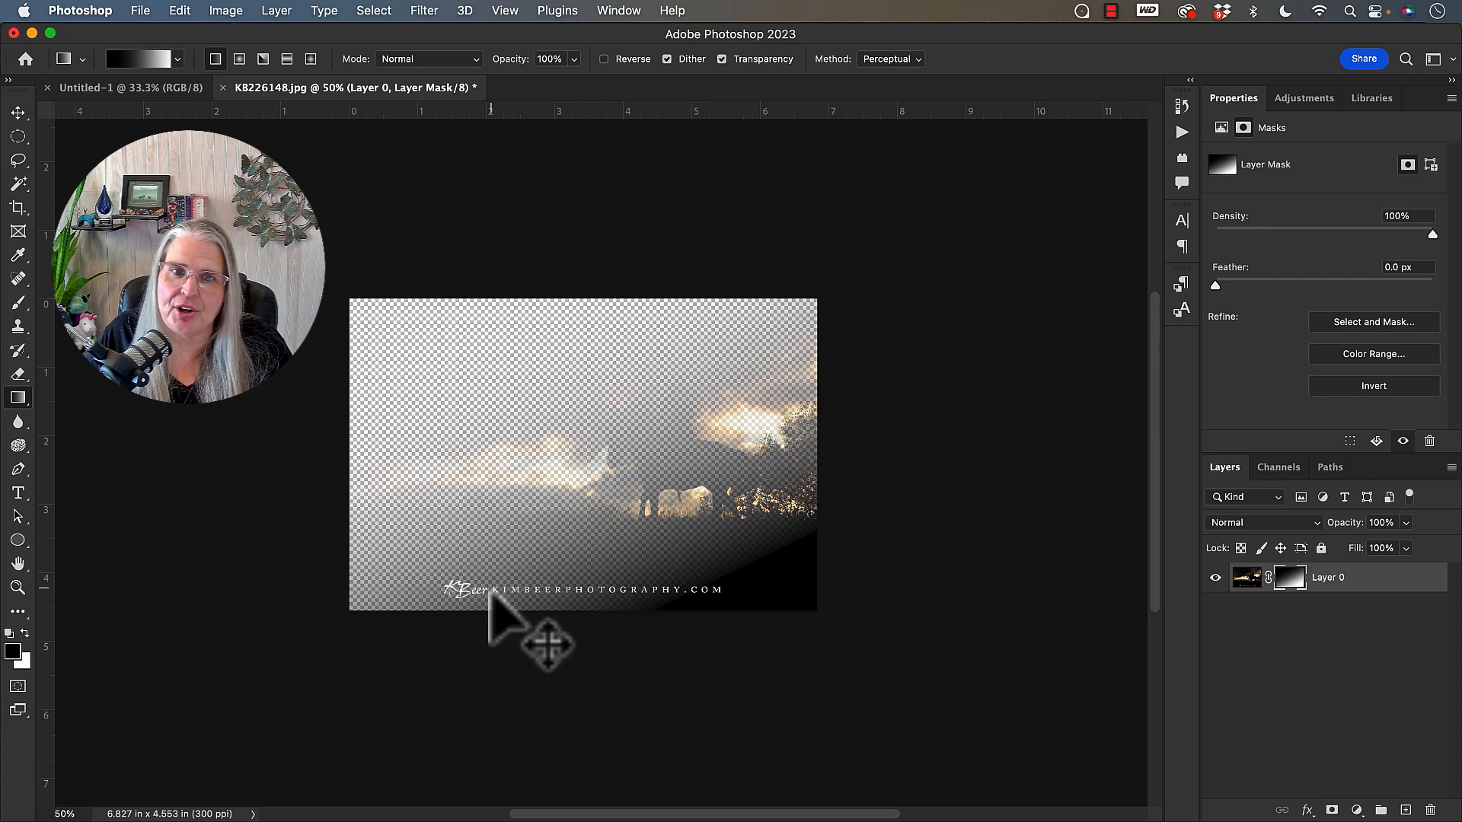
key(super+z)
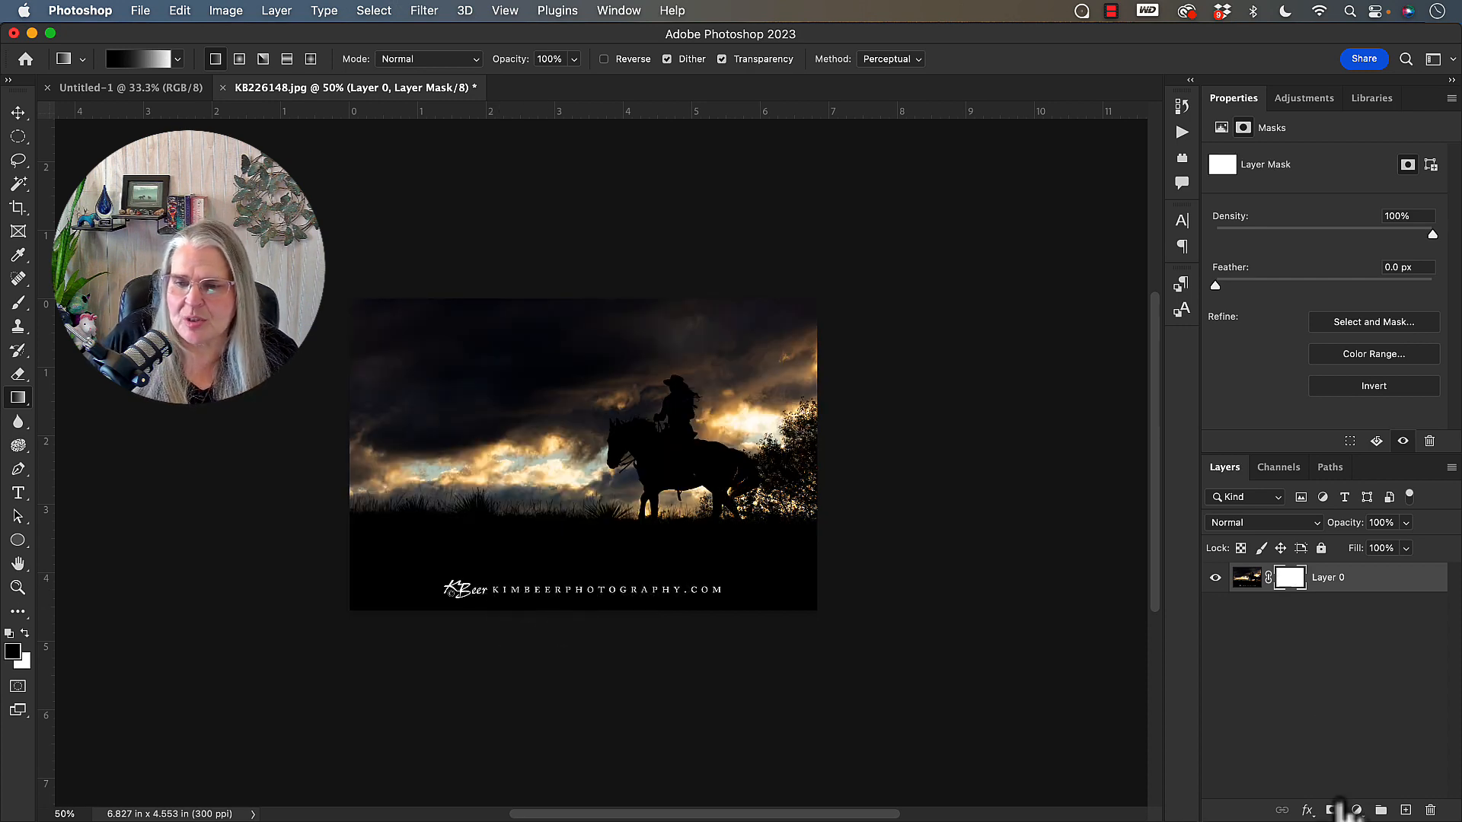
Add a blank layer beneath the photo layer and fill it with black (#000000) using the Paint Bucket tool.
click(1406, 810)
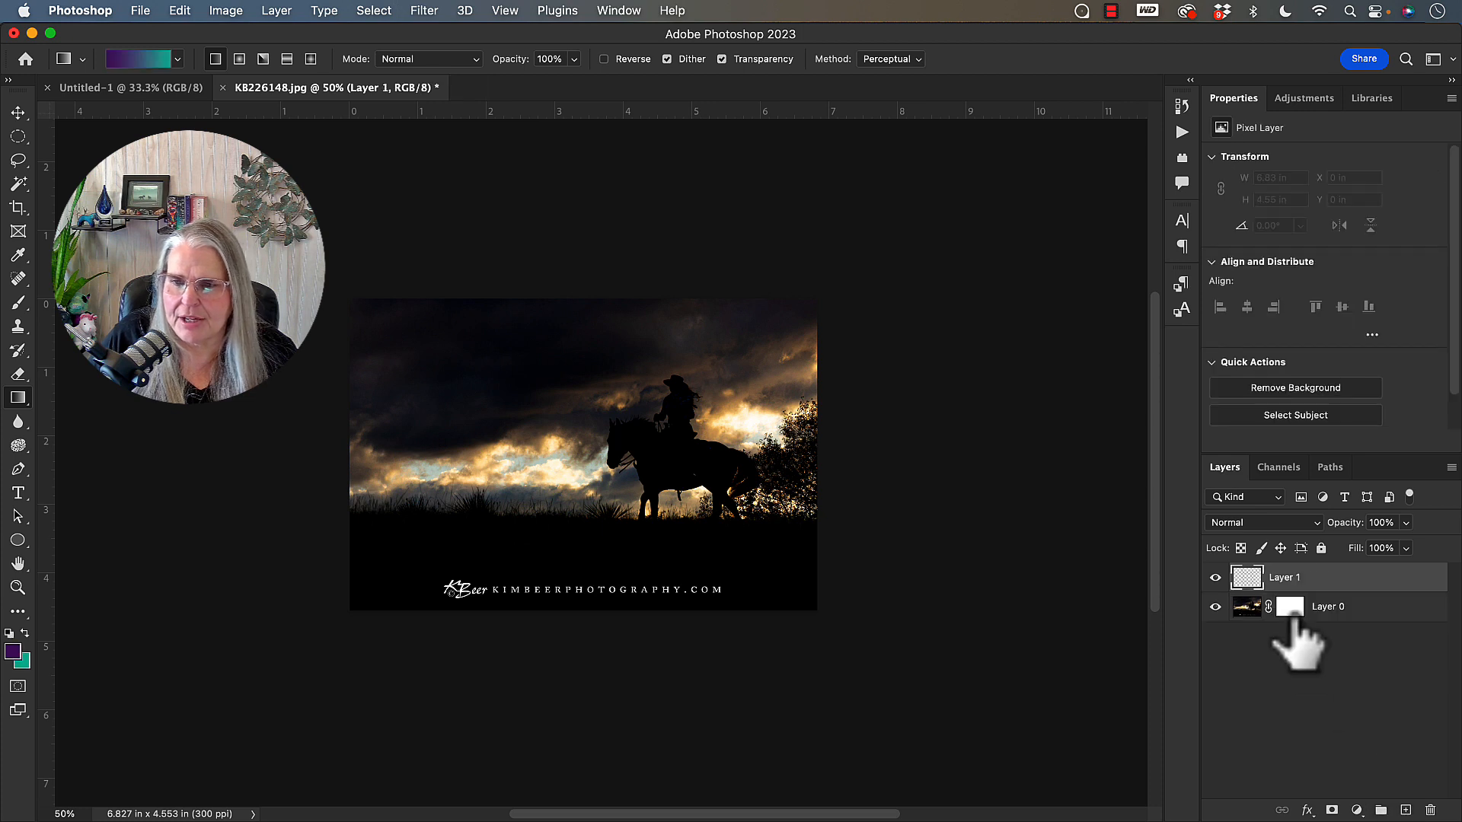
drag(1268, 582, 1281, 625)
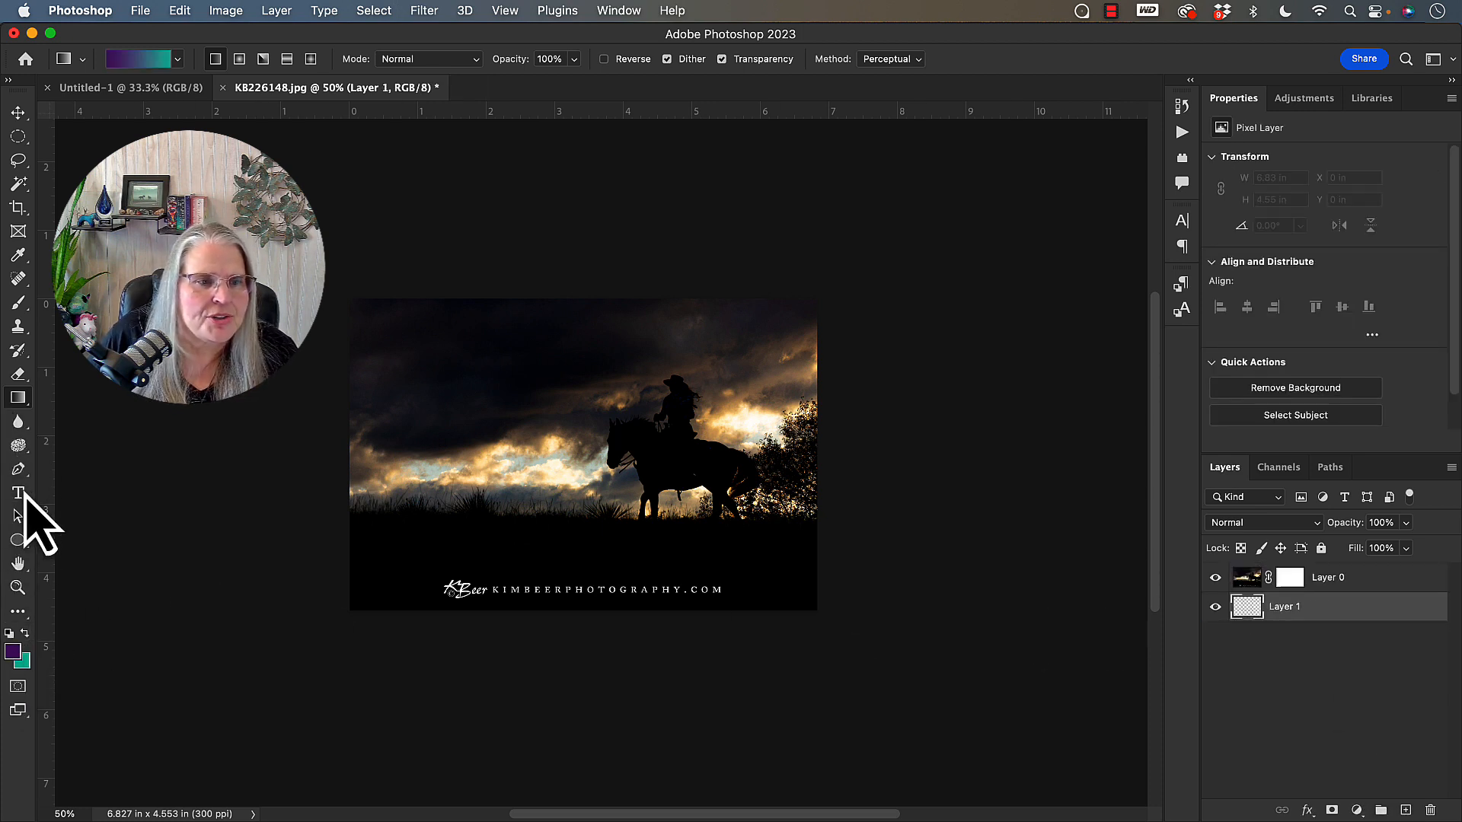
right_click(27, 400)
click(107, 412)
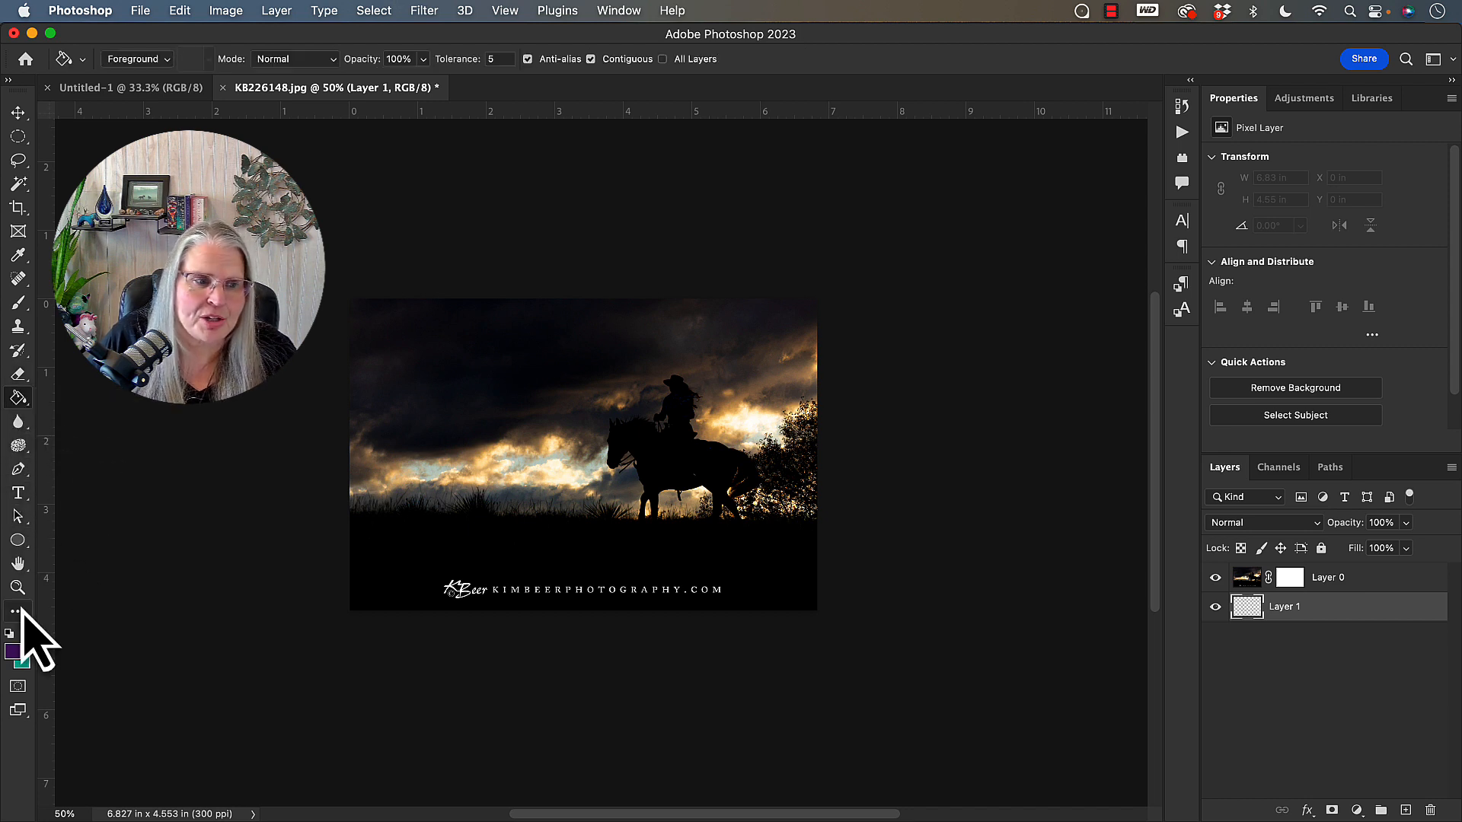
click(13, 652)
drag(1011, 495, 1249, 601)
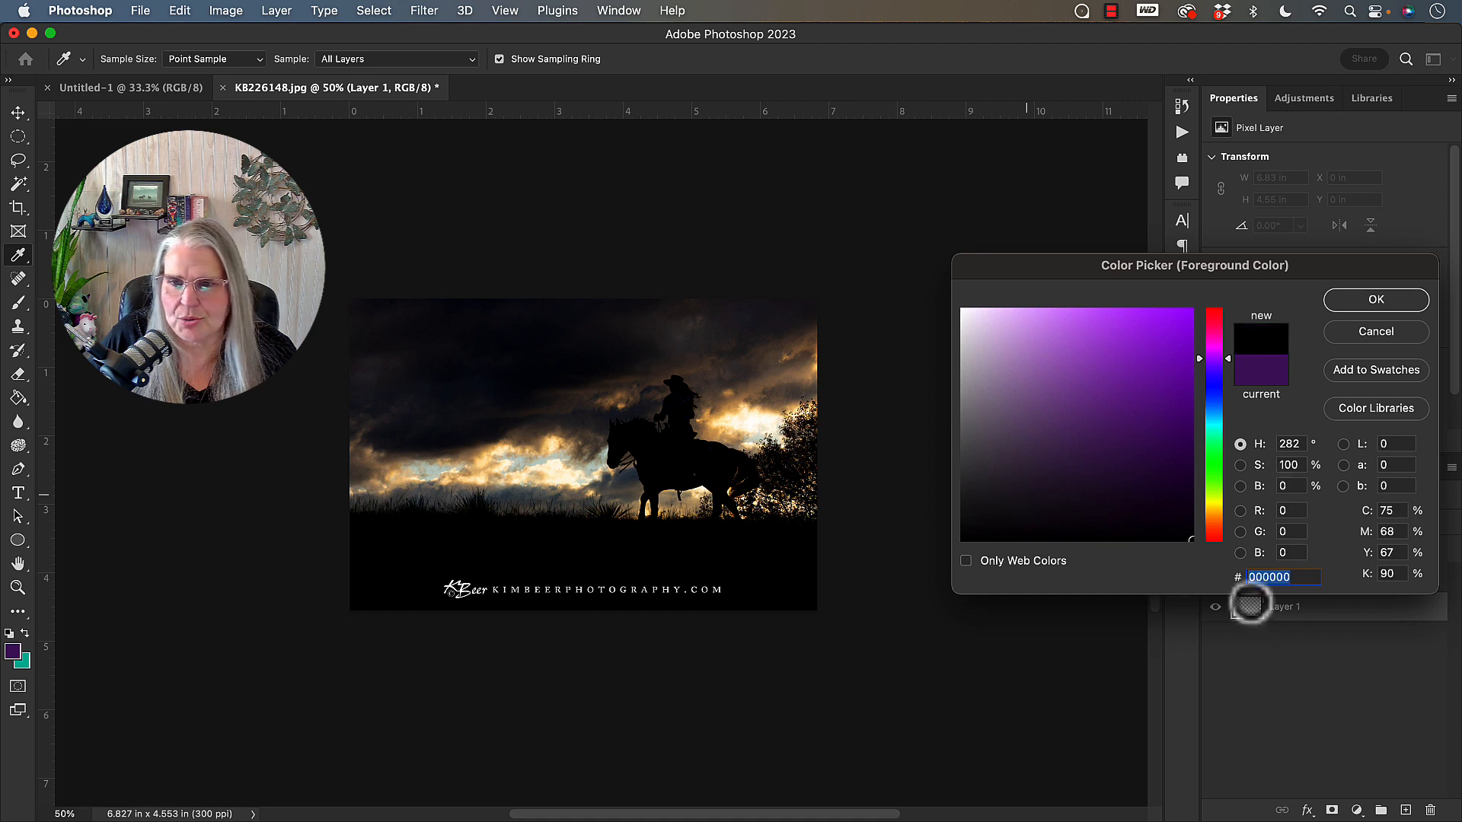
click(1344, 308)
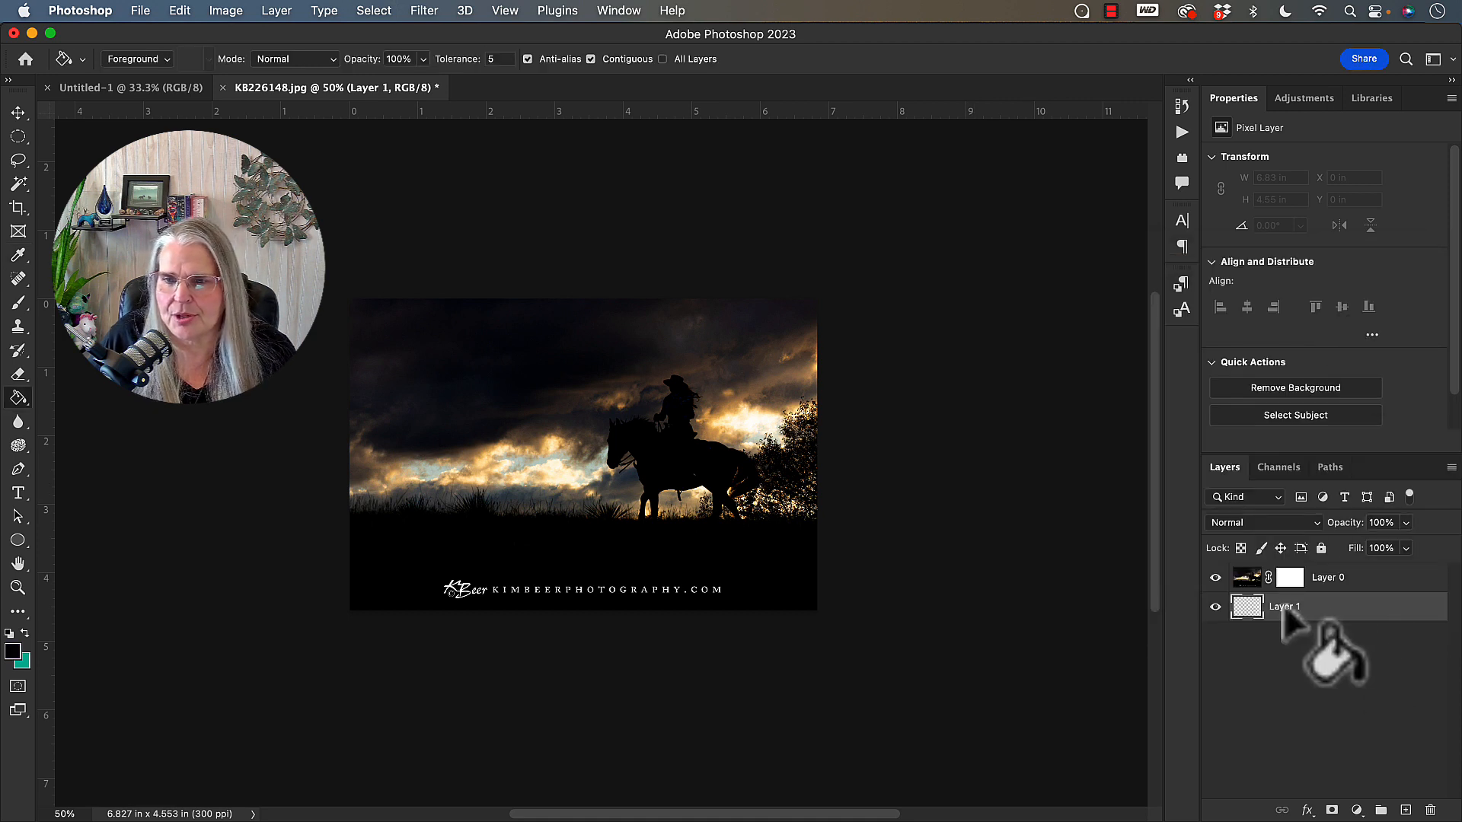
click(409, 468)
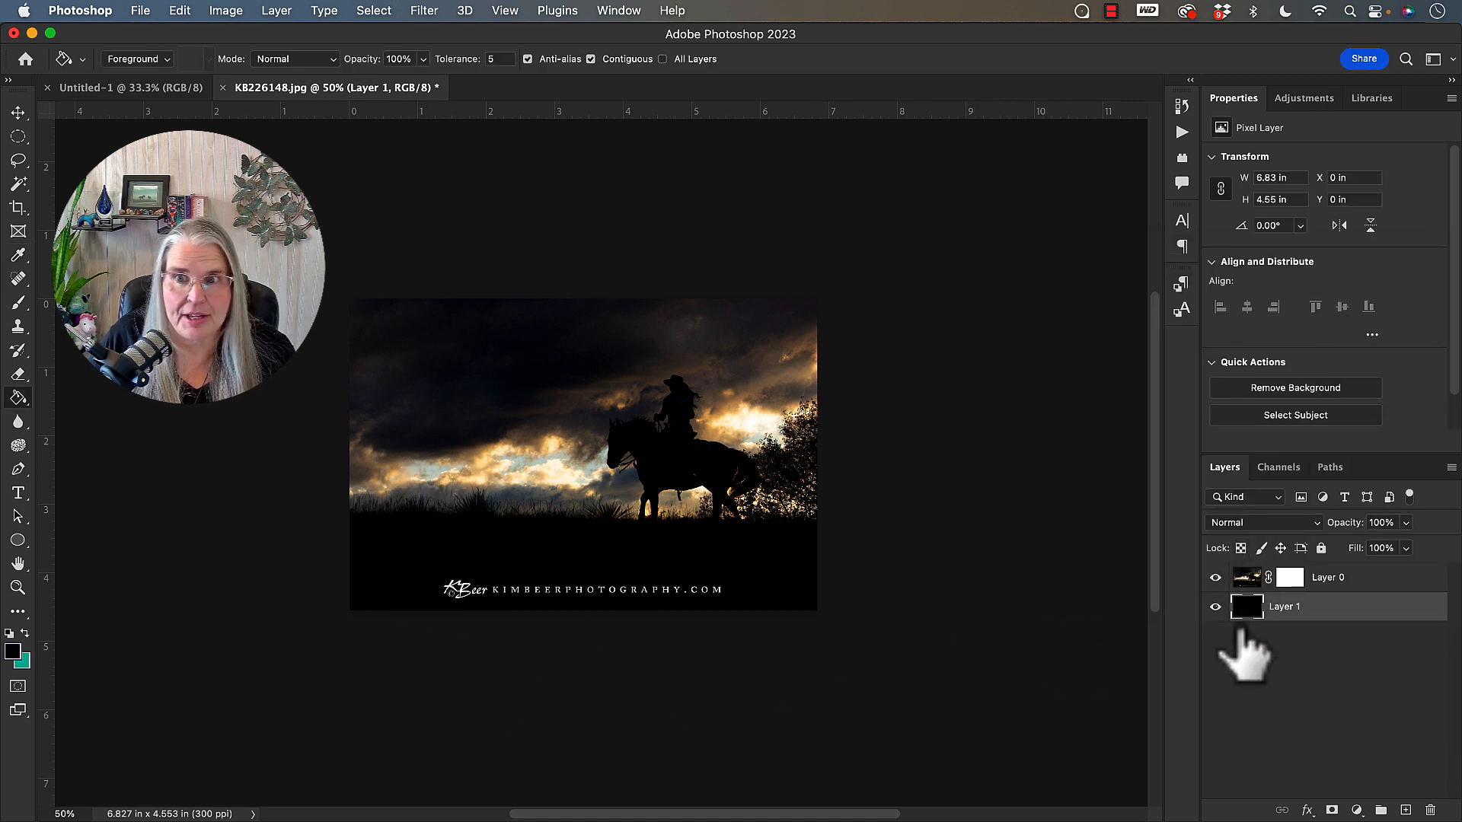
Switch to the Gradient tool, target the photo layer's mask, and try a linear black-to-white gradient across the photo, undoing it.
click(19, 397)
click(70, 395)
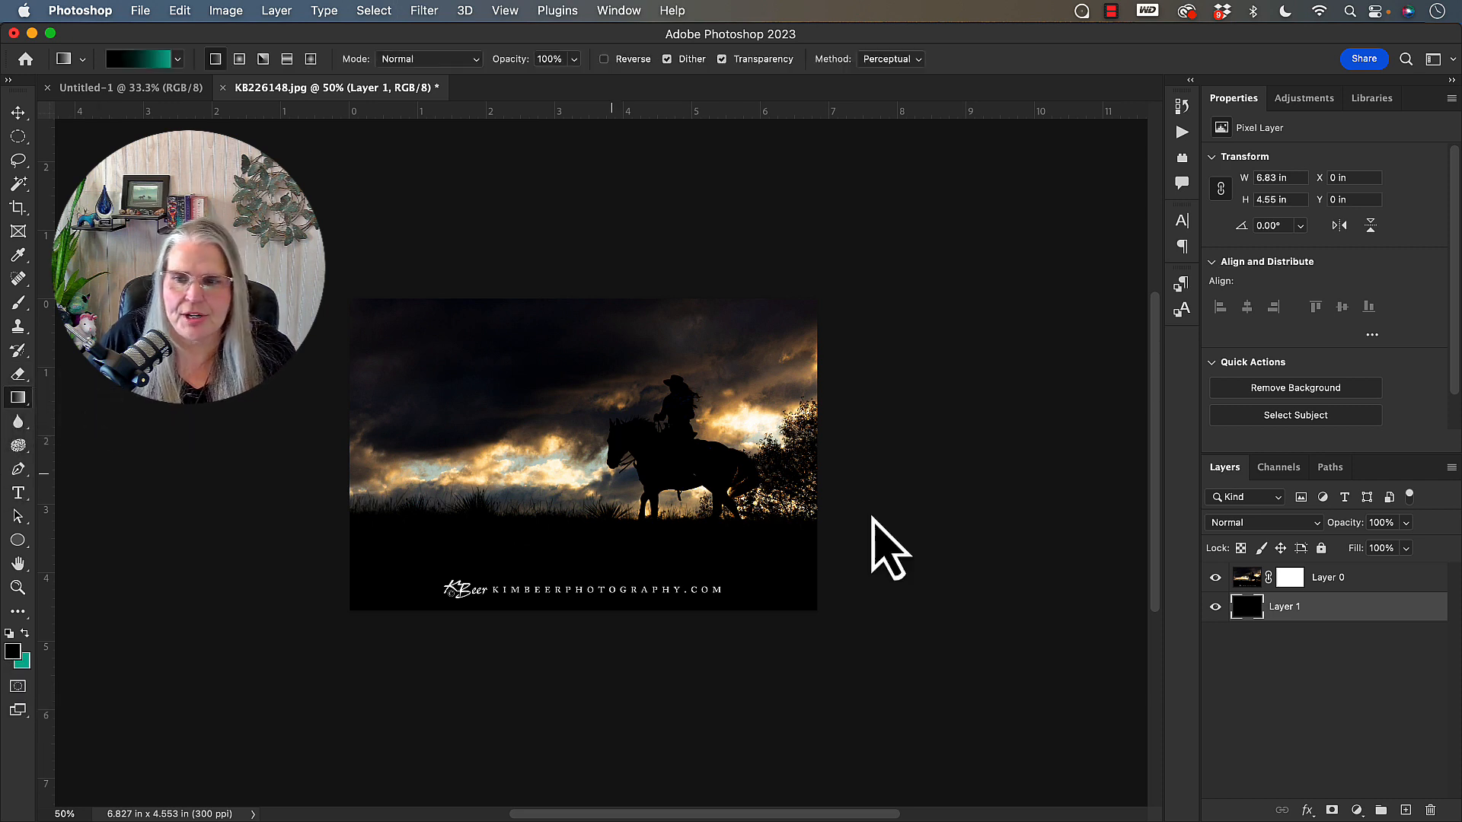
click(1290, 580)
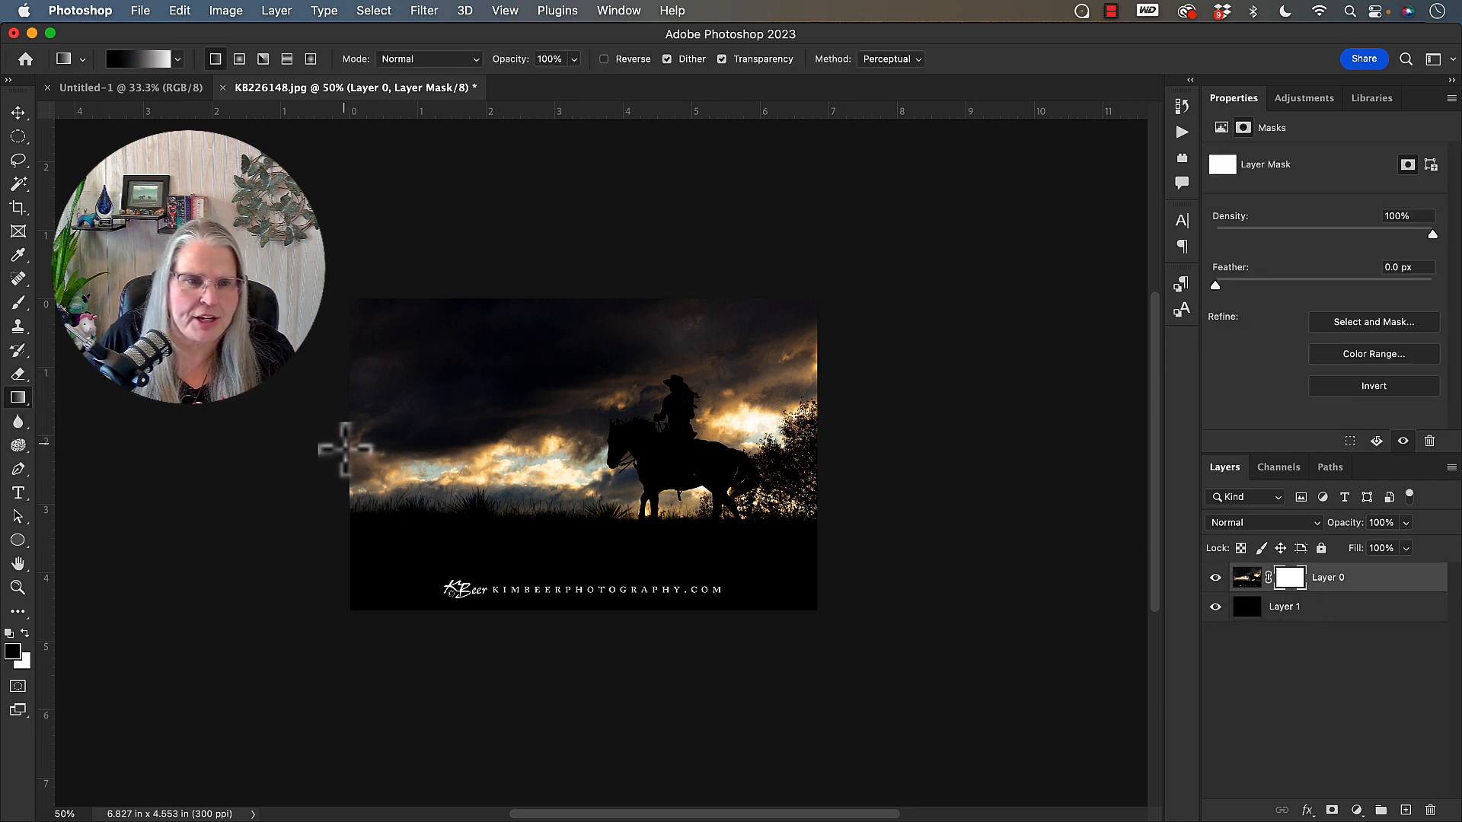
drag(351, 451, 802, 598)
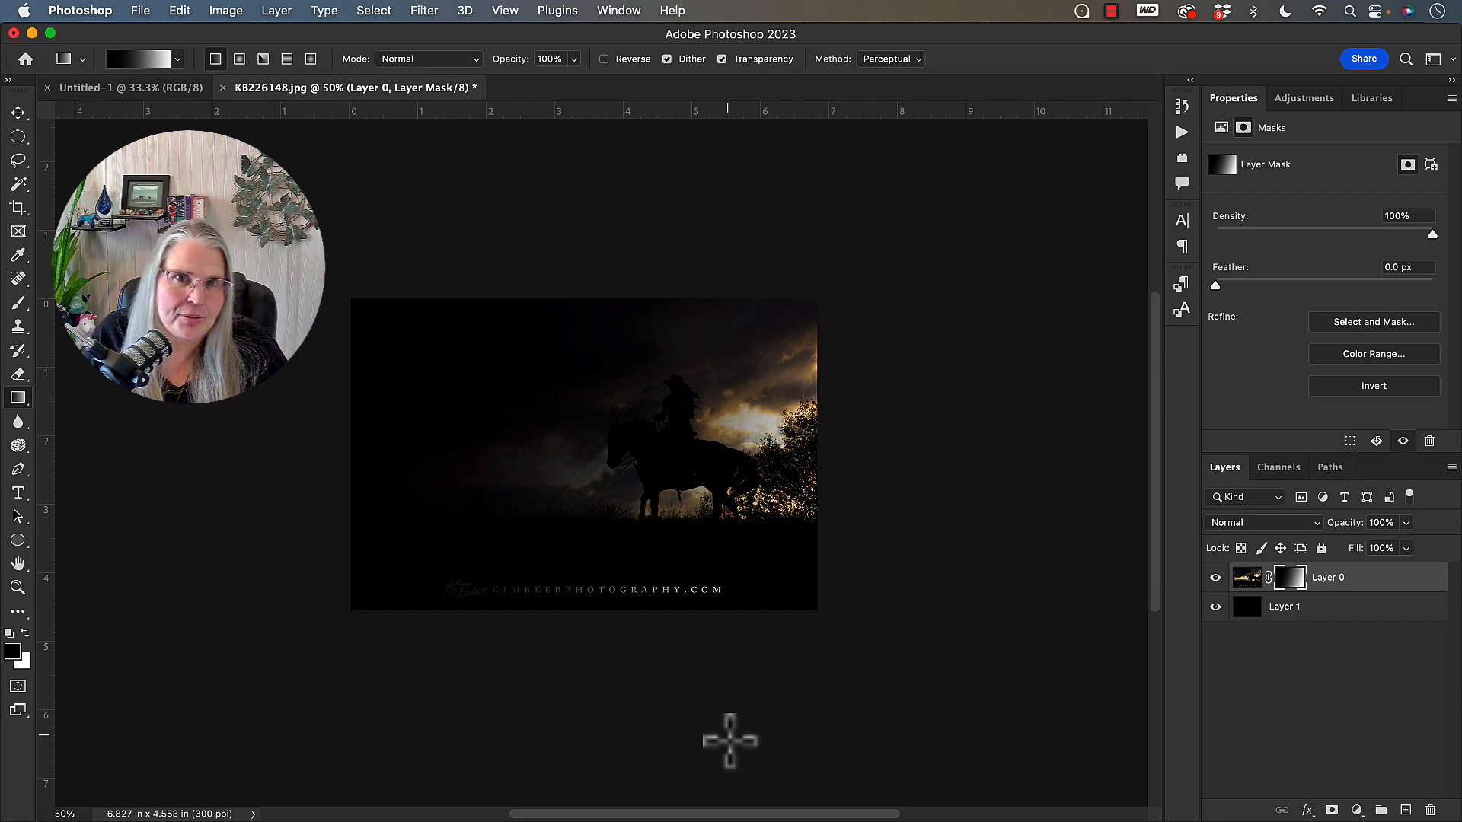
key(super+z)
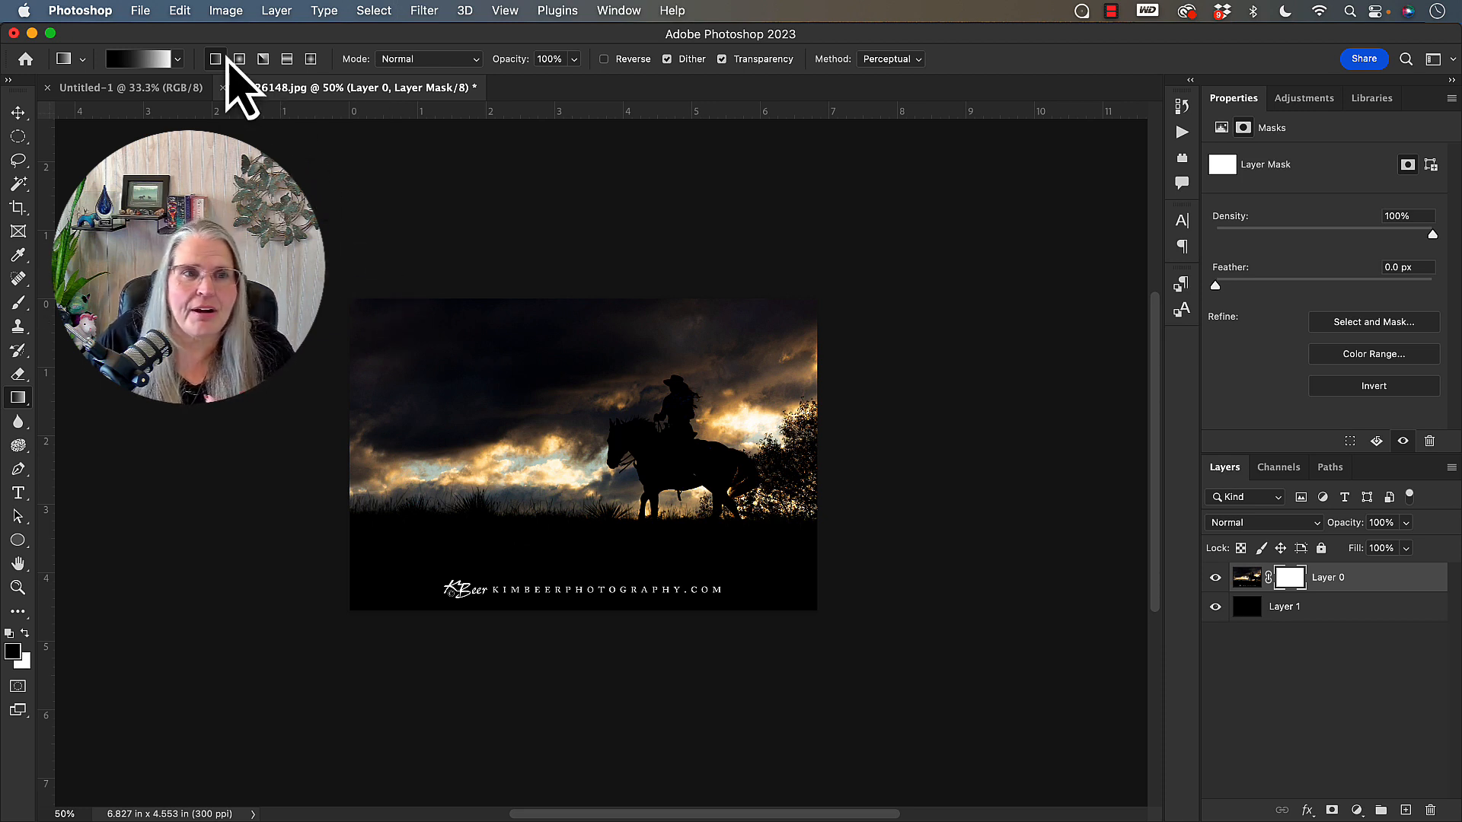
Try diamond black-to-white gradients on the photo's mask, from the upper-left area and from near the centre, undoing each.
click(312, 60)
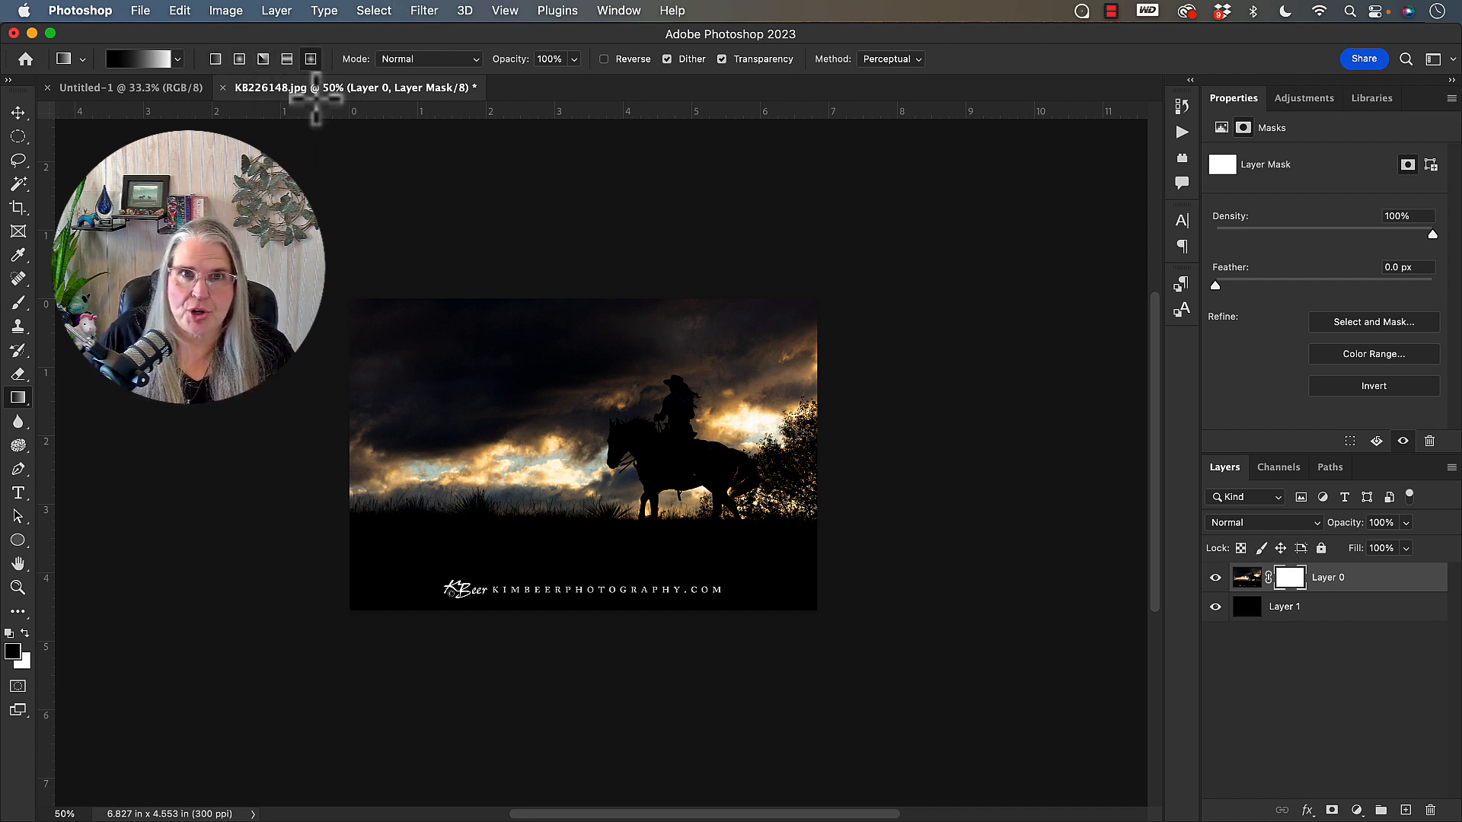
drag(396, 337, 572, 502)
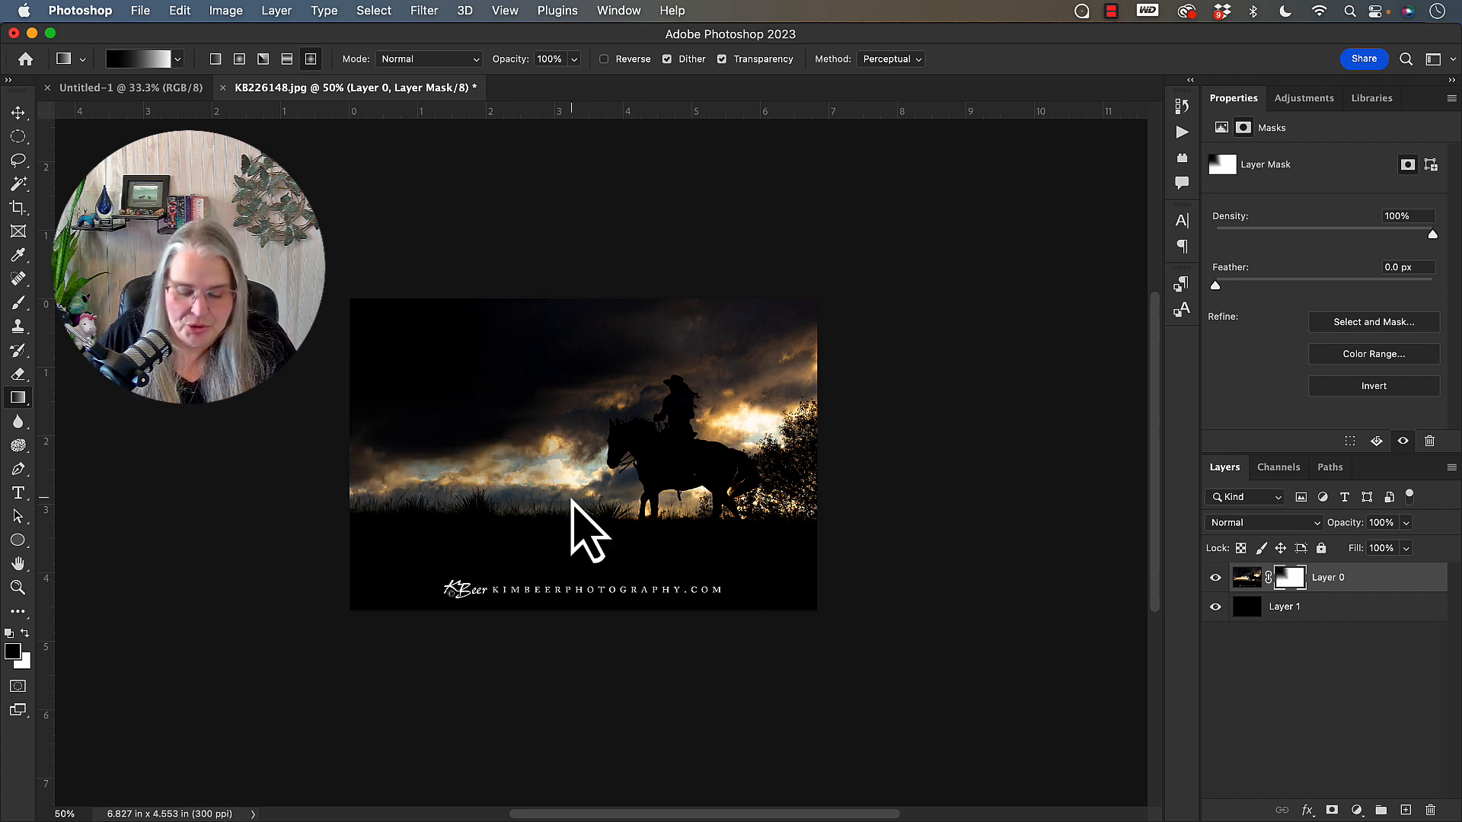
drag(596, 512, 394, 324)
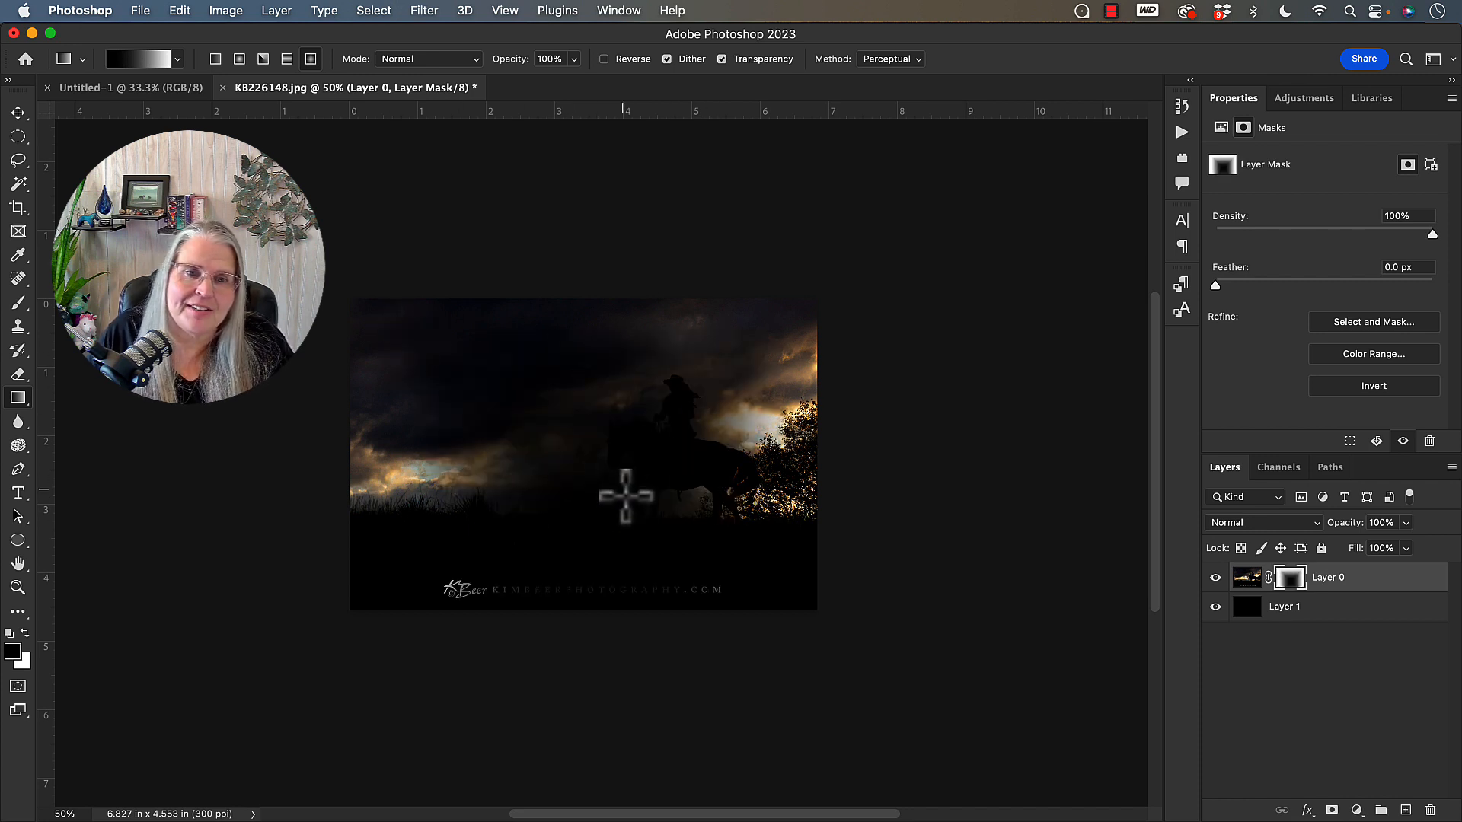
key(super+z)
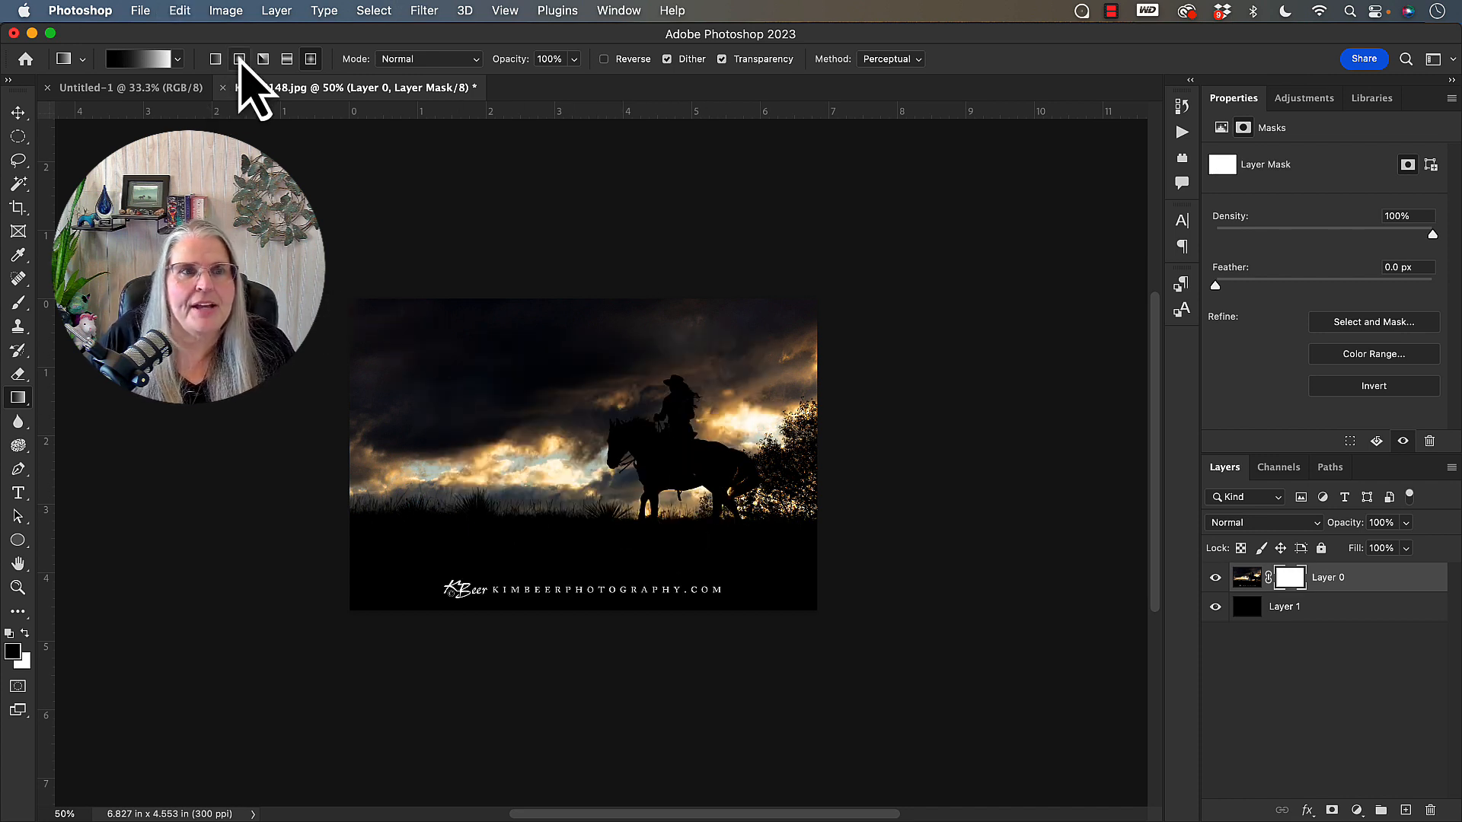
Set the gradient style to Radial and try a black-to-white gradient outward from the photo's centre on the mask, undoing it.
click(240, 60)
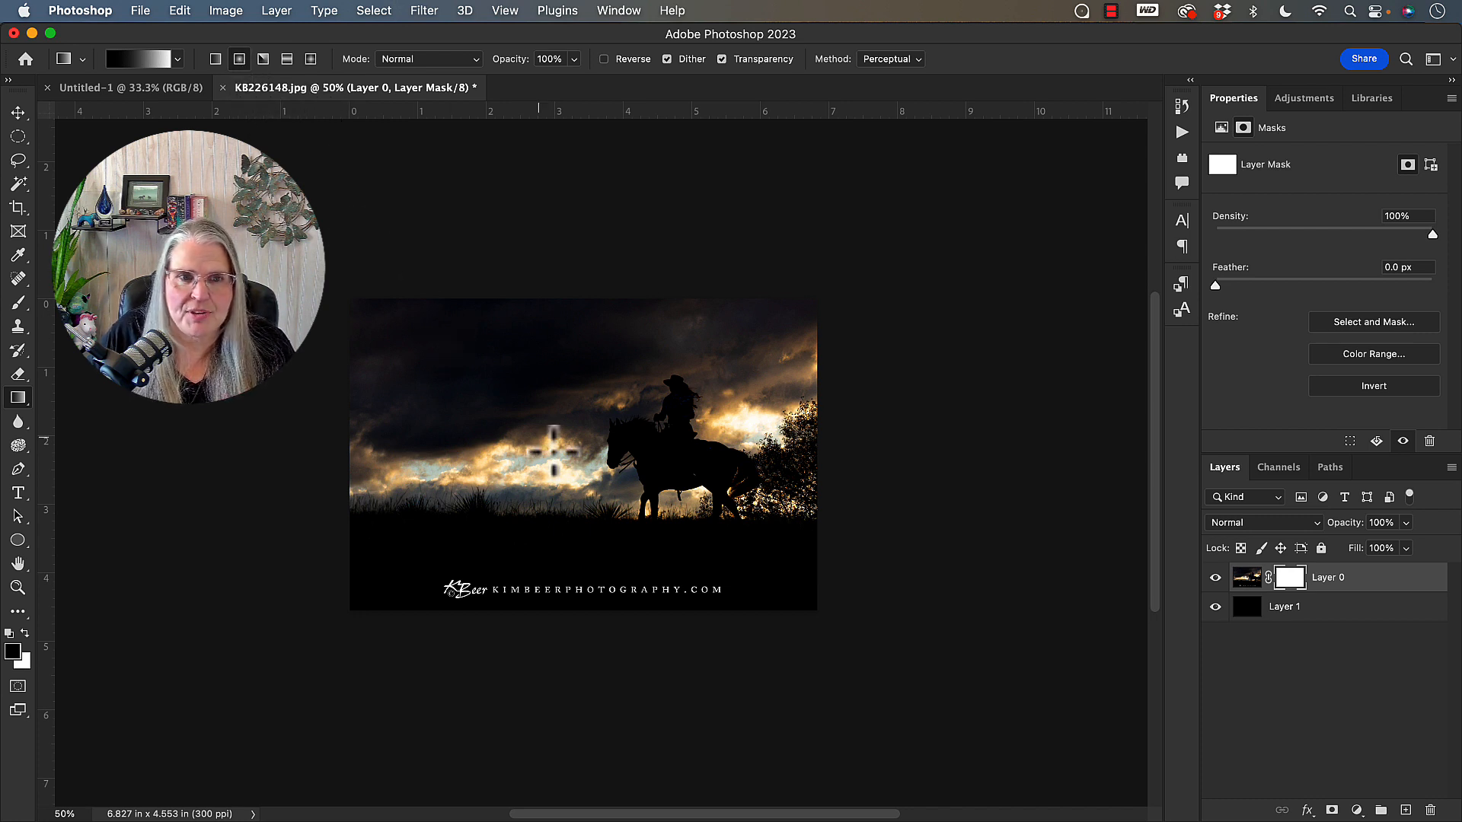
drag(577, 449, 329, 636)
key(super+z)
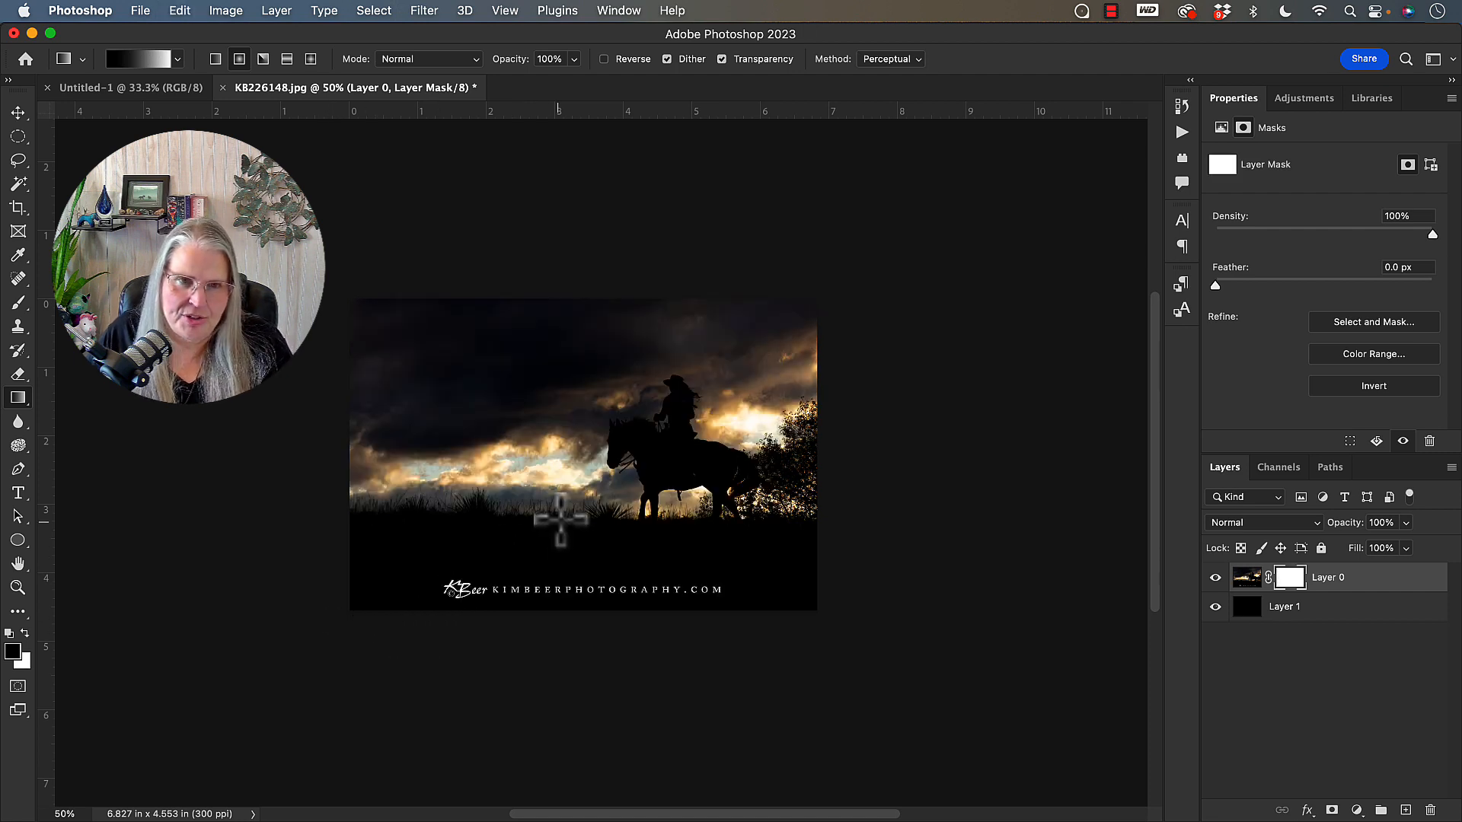
key(super+shift+z)
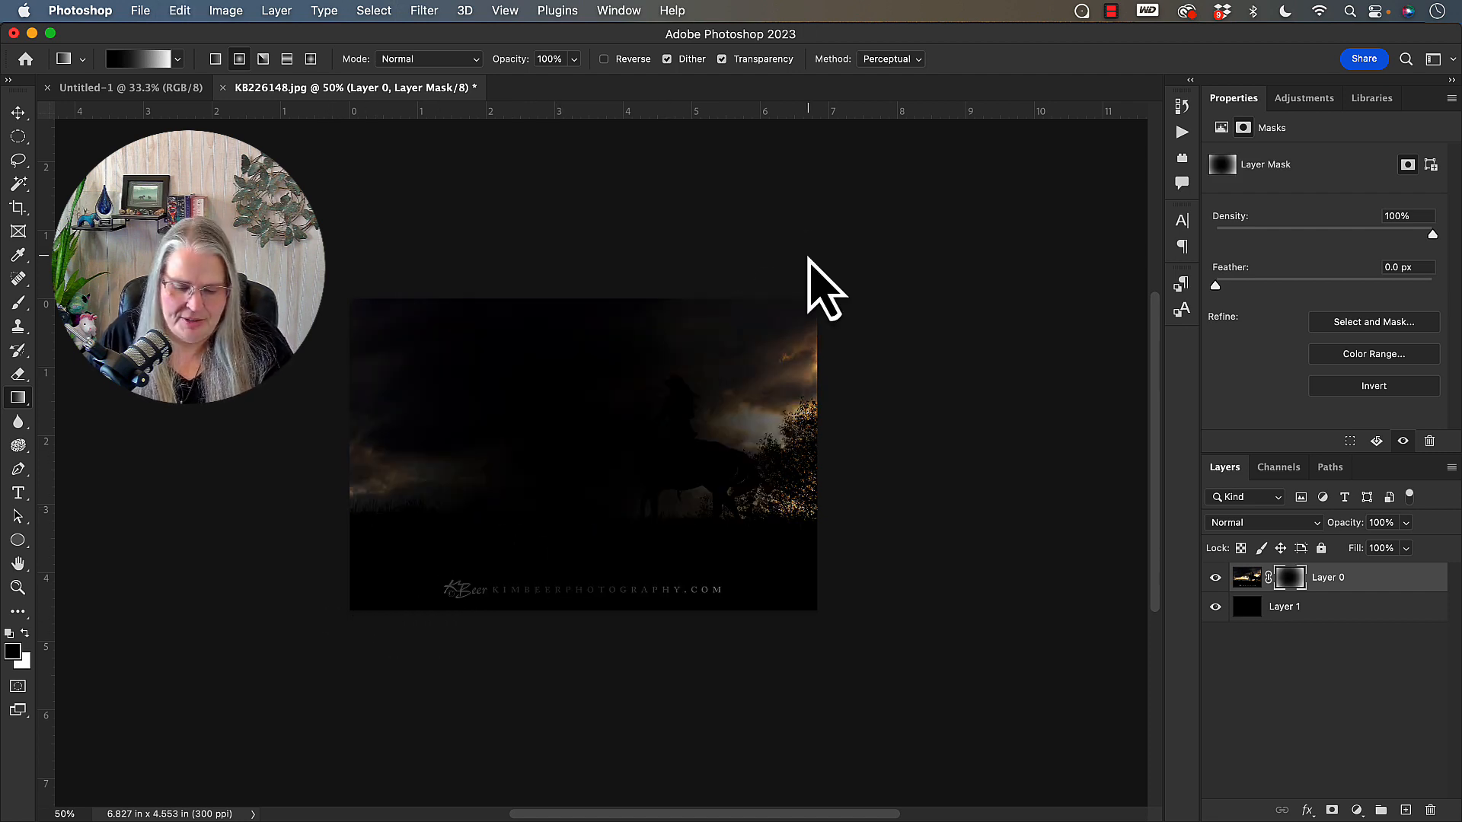
key(super+z)
Swap the foreground and background colours and draw a white-to-black radial gradient outward from near the photo's centre on the mask.
click(26, 633)
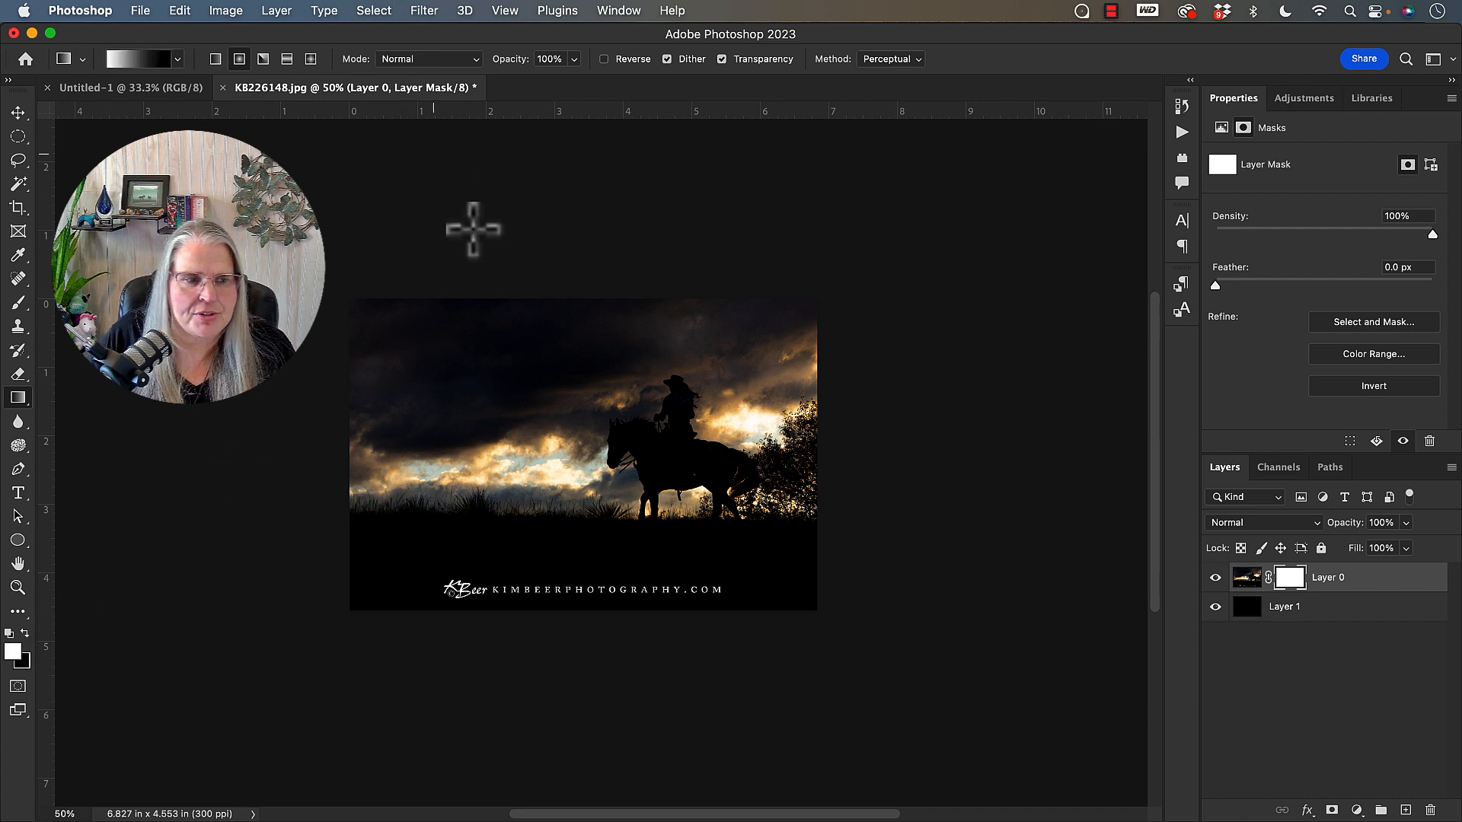
drag(498, 415, 321, 291)
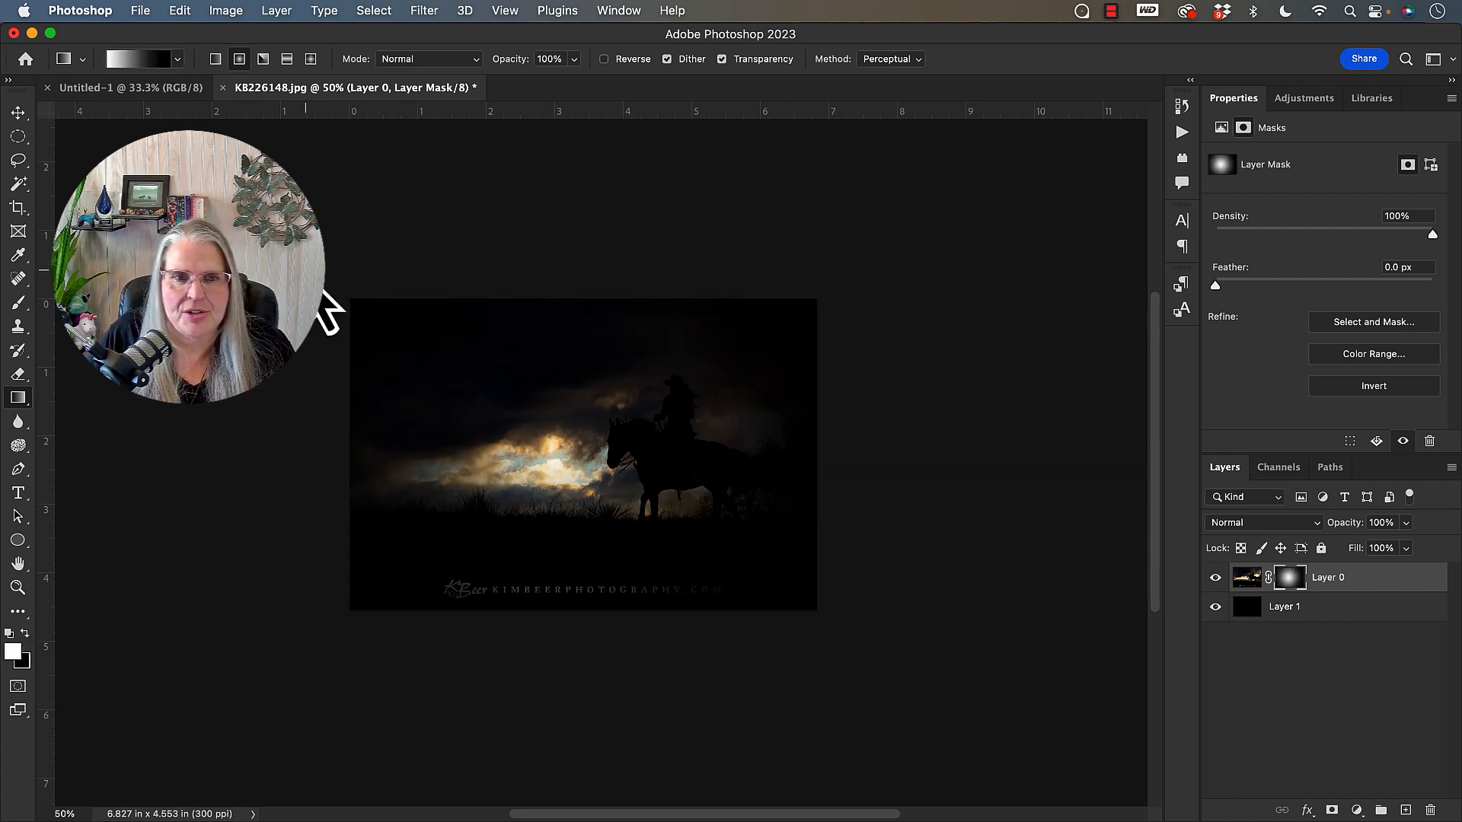